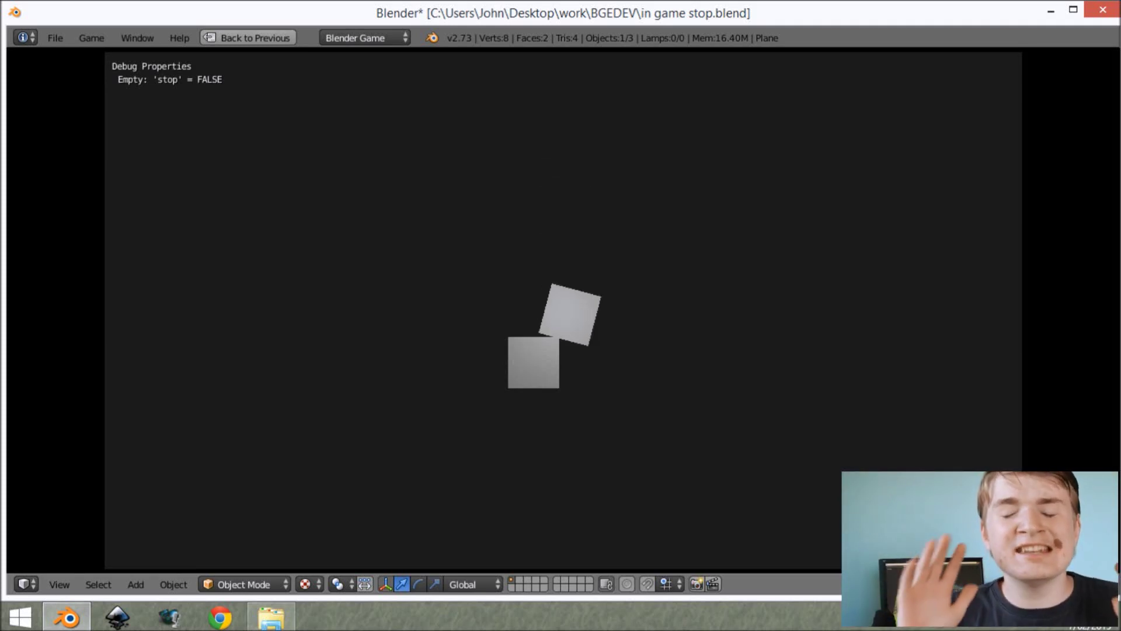
Toggle the running game's pause on and off while the cube falls, and end the game.
{"action": "key", "text": "p"}
{"action": "key", "text": "p"}
{"action": "key", "text": "p"}
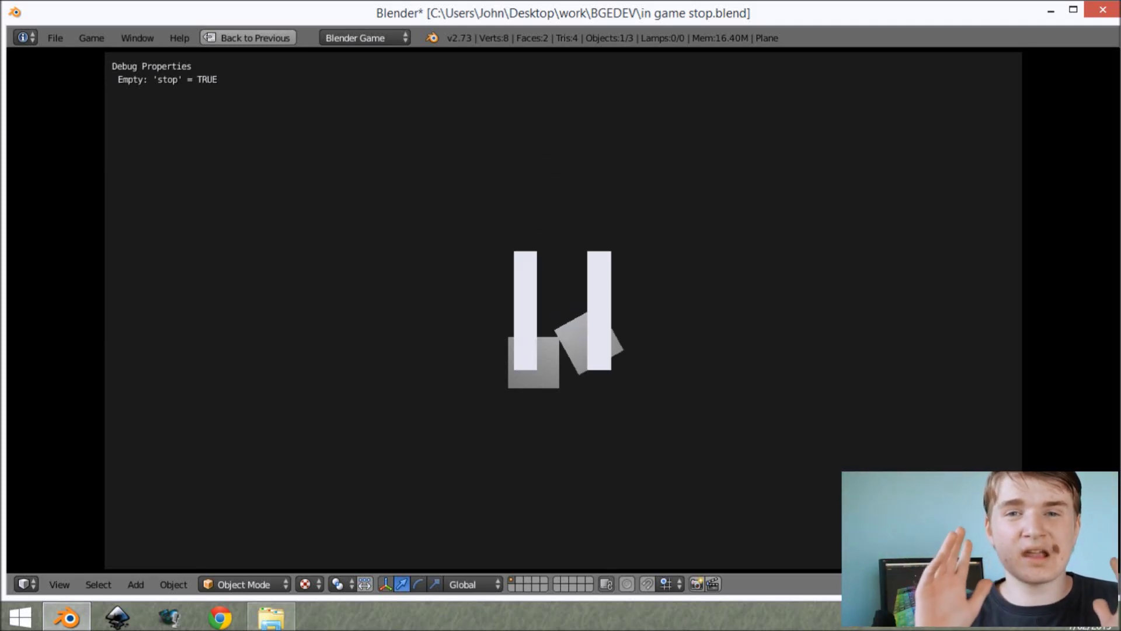
{"action": "key", "text": "p"}
{"action": "key", "text": "p"}
{"action": "key", "text": "p"}
{"action": "key", "text": "p"}
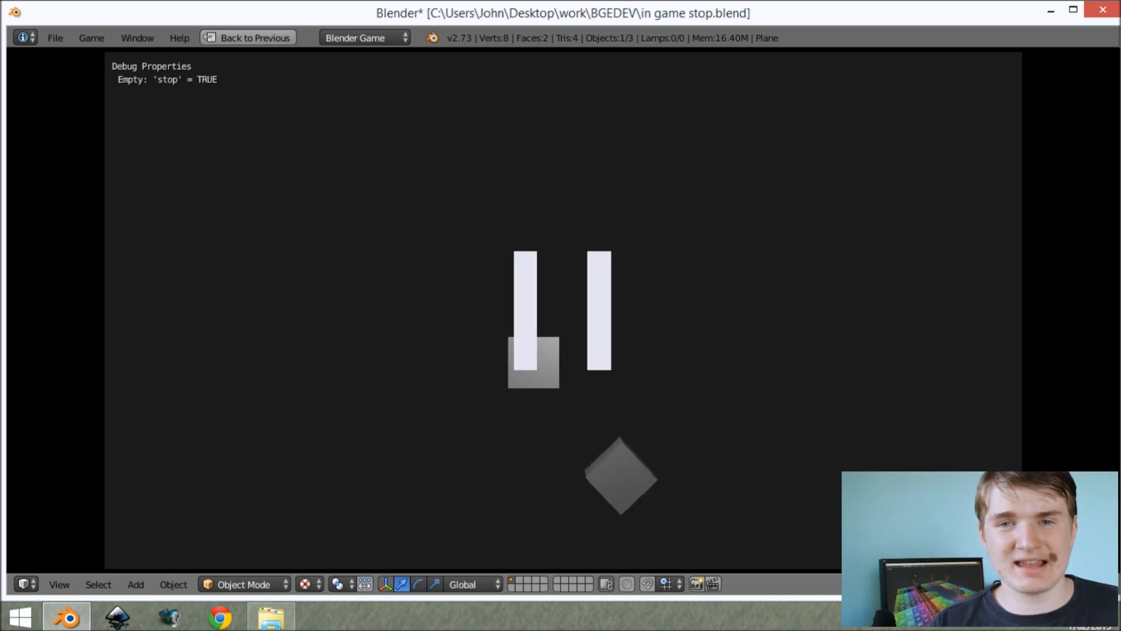
{"action": "key", "text": "p"}
{"action": "key", "text": "p"}
{"action": "key", "text": "Escape"}
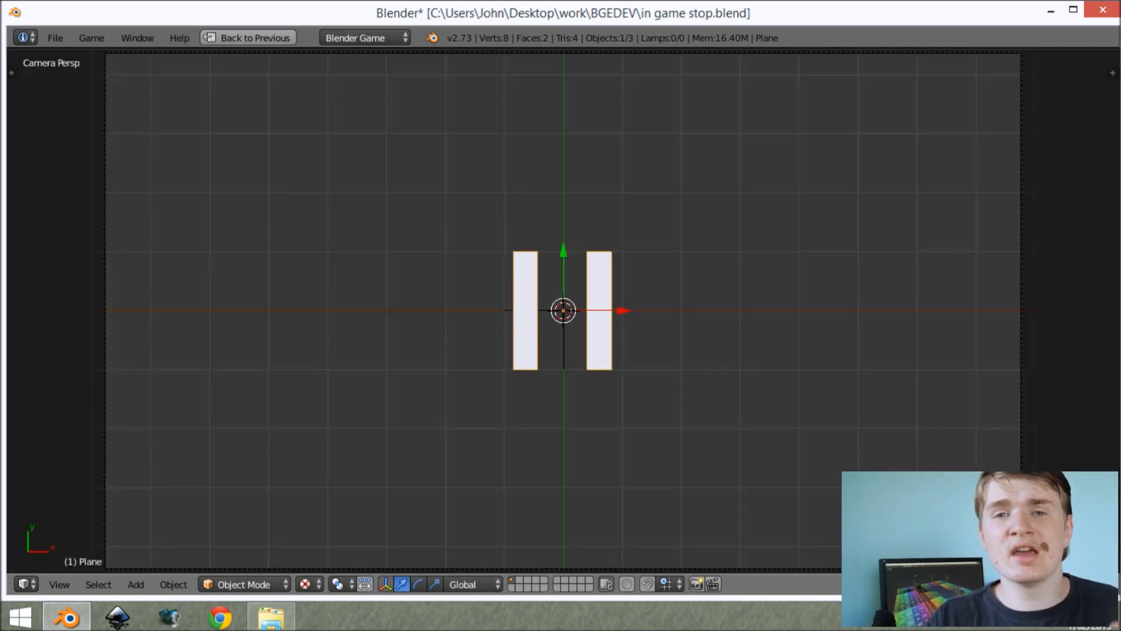
Run the game a second time, pause and resume it several times, and stop it.
{"action": "key", "text": "p"}
{"action": "key", "text": "p"}
{"action": "key", "text": "p"}
{"action": "key", "text": "p"}
{"action": "key", "text": "p"}
{"action": "key", "text": "p"}
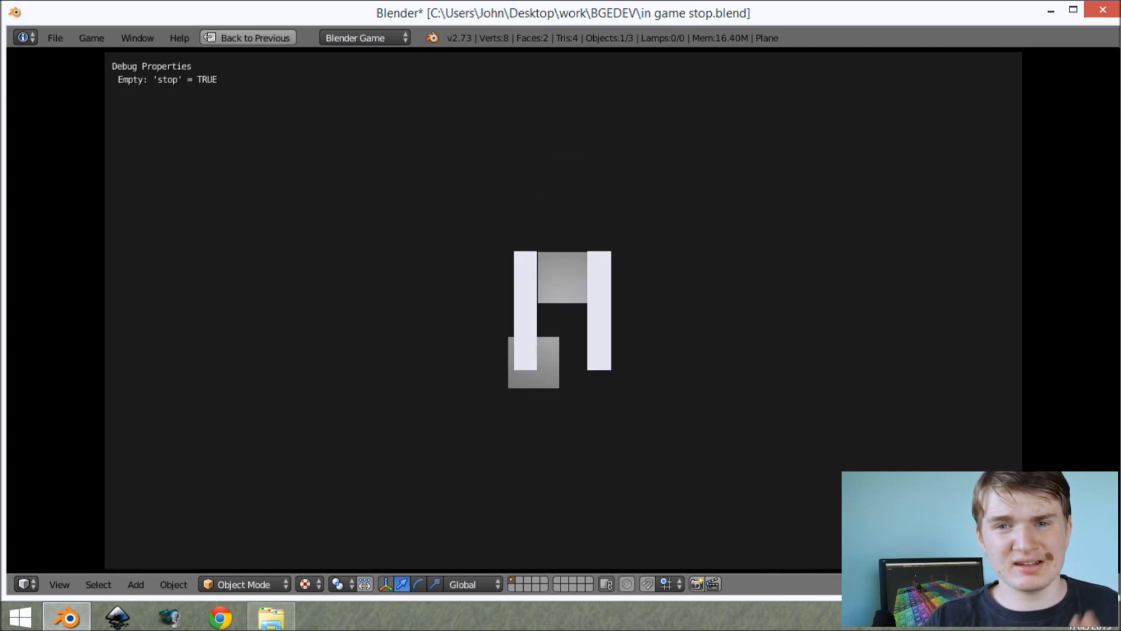
{"action": "key", "text": "p"}
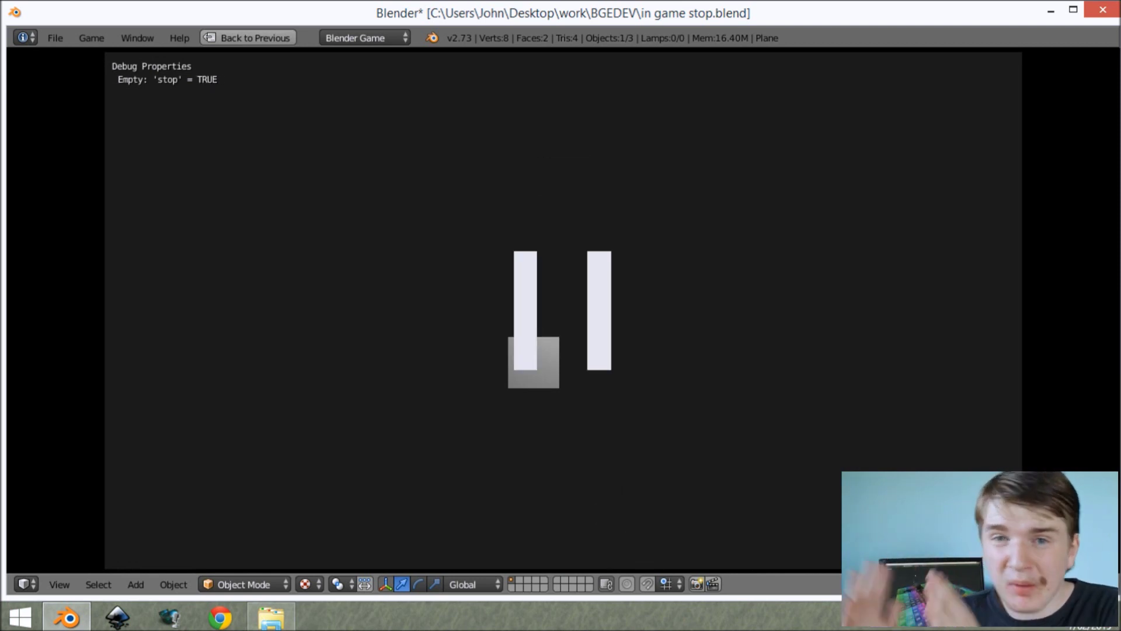
{"action": "key", "text": "Escape"}
Start the game once more and test switching the stop property on and off throughout the cube's fall.
{"action": "key", "text": "p"}
{"action": "key", "text": "p"}
{"action": "key", "text": "p"}
{"action": "key", "text": "p"}
{"action": "key", "text": "p"}
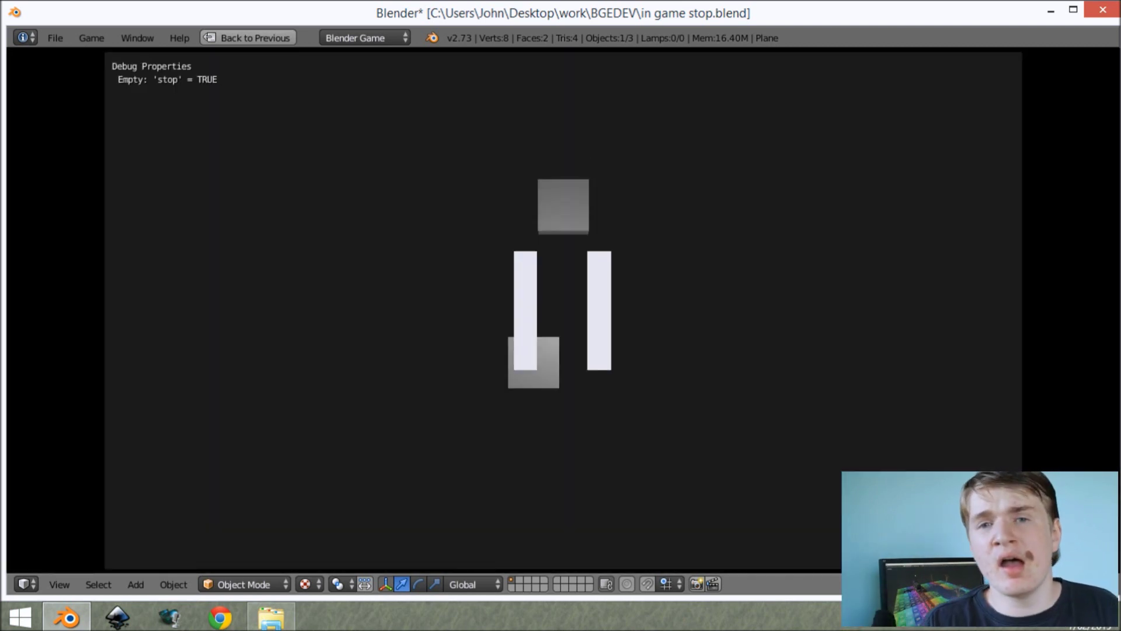
{"action": "key", "text": "p"}
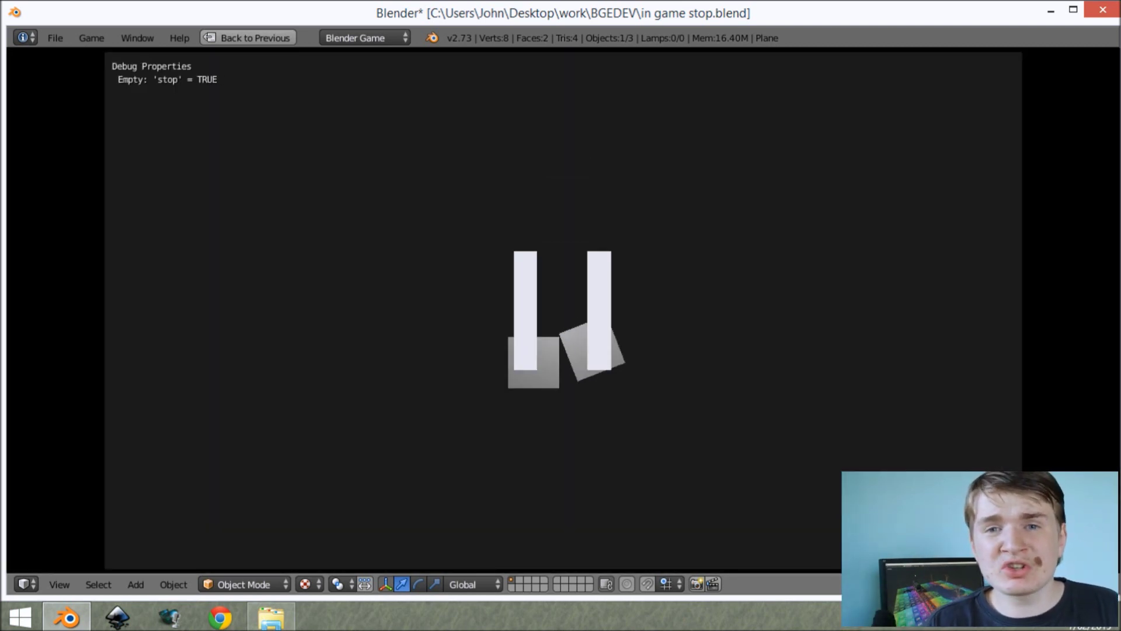
{"action": "key", "text": "p"}
{"action": "key", "text": "p"}
{"action": "key", "text": "p"}
{"action": "key", "text": "p"}
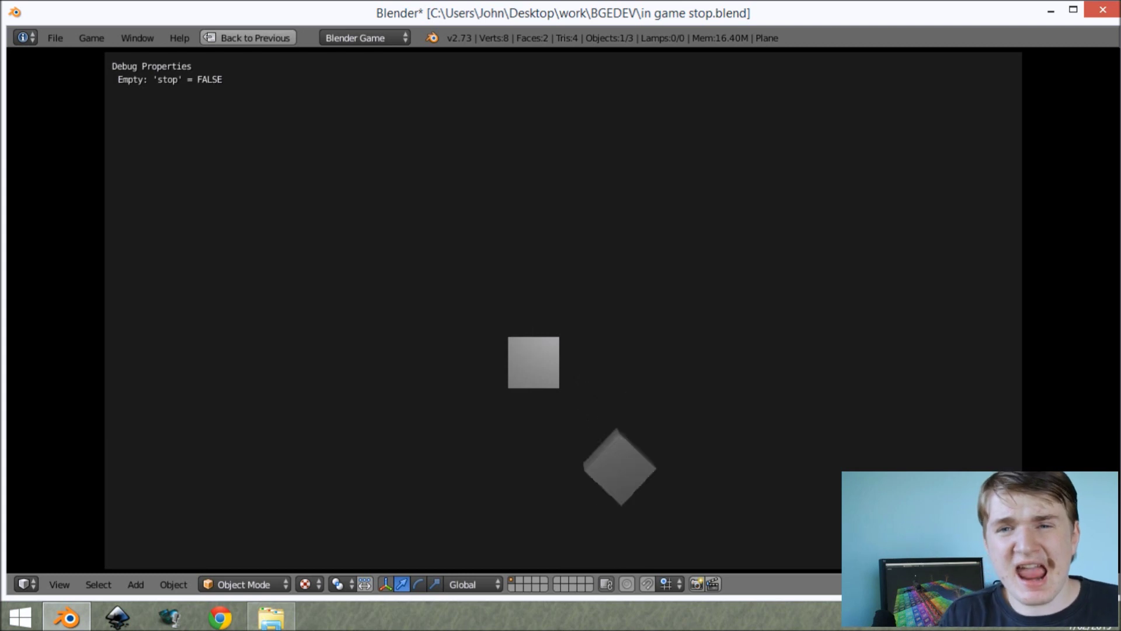
{"action": "key", "text": "p"}
{"action": "key", "text": "p"}
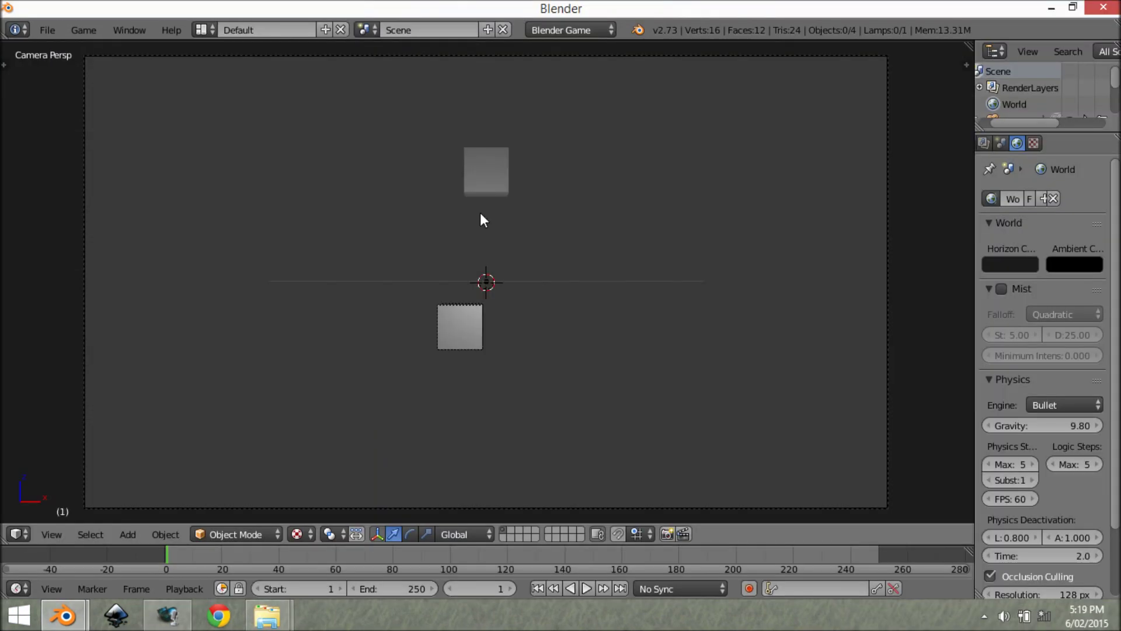
Play the two-cube scene once through the camera and stop the game.
{"action": "key", "text": "p"}
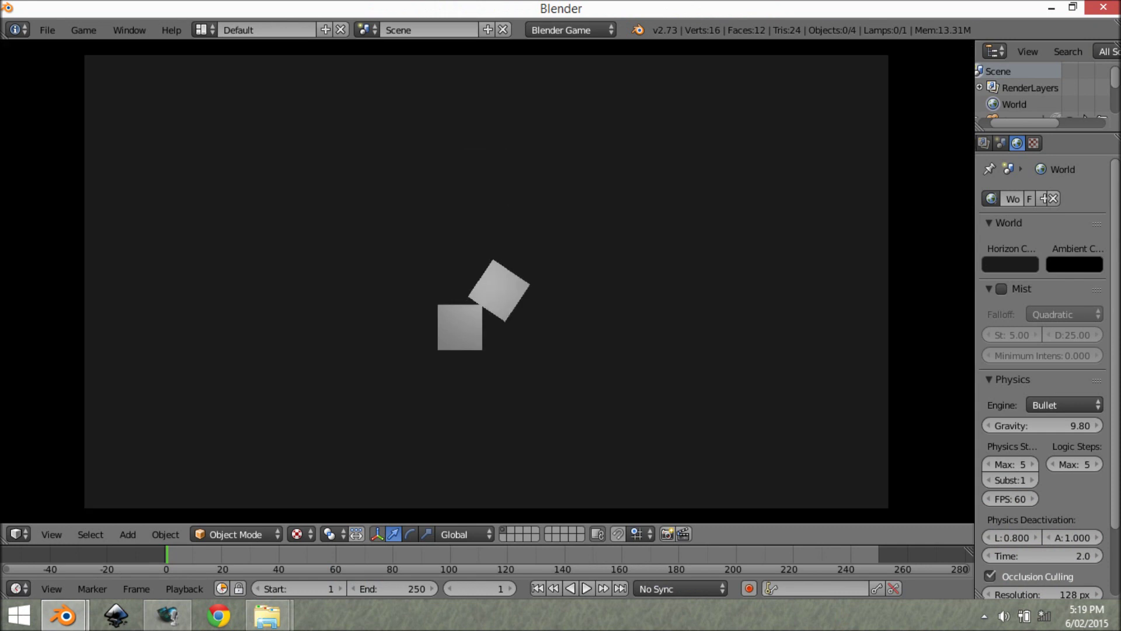
{"action": "key", "text": "Escape"}
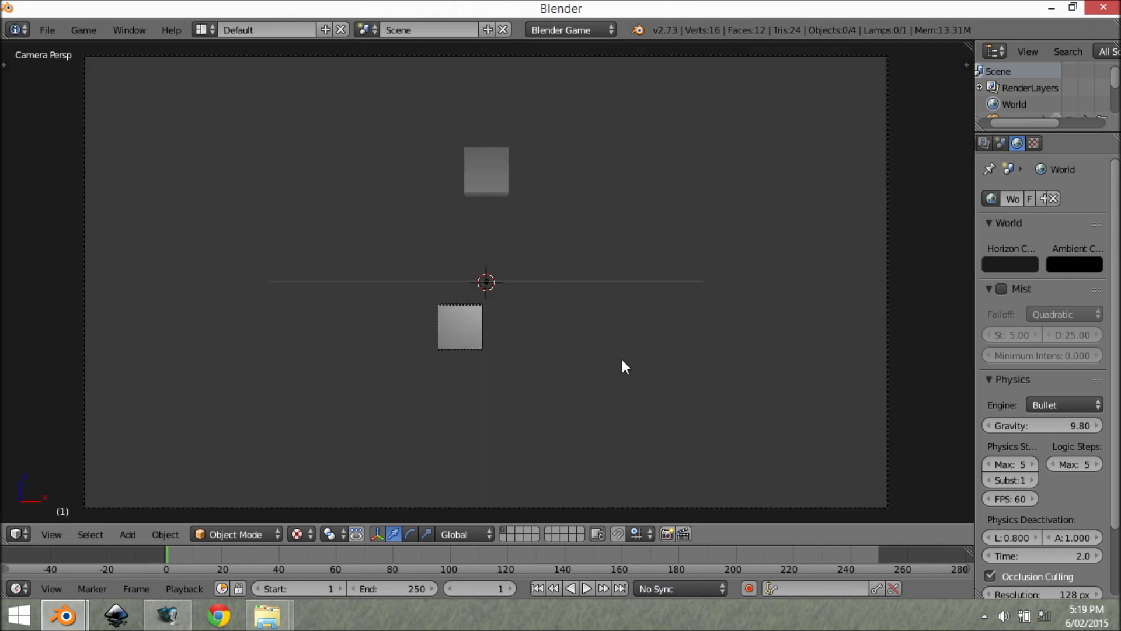
Select the upper cube and set the render engine to Blender Game.
{"action": "middle_click_drag", "start_coordinate": [560, 240], "coordinate": [501, 376]}
{"action": "right_click", "coordinate": [501, 376]}
{"action": "right_click", "coordinate": [488, 170]}
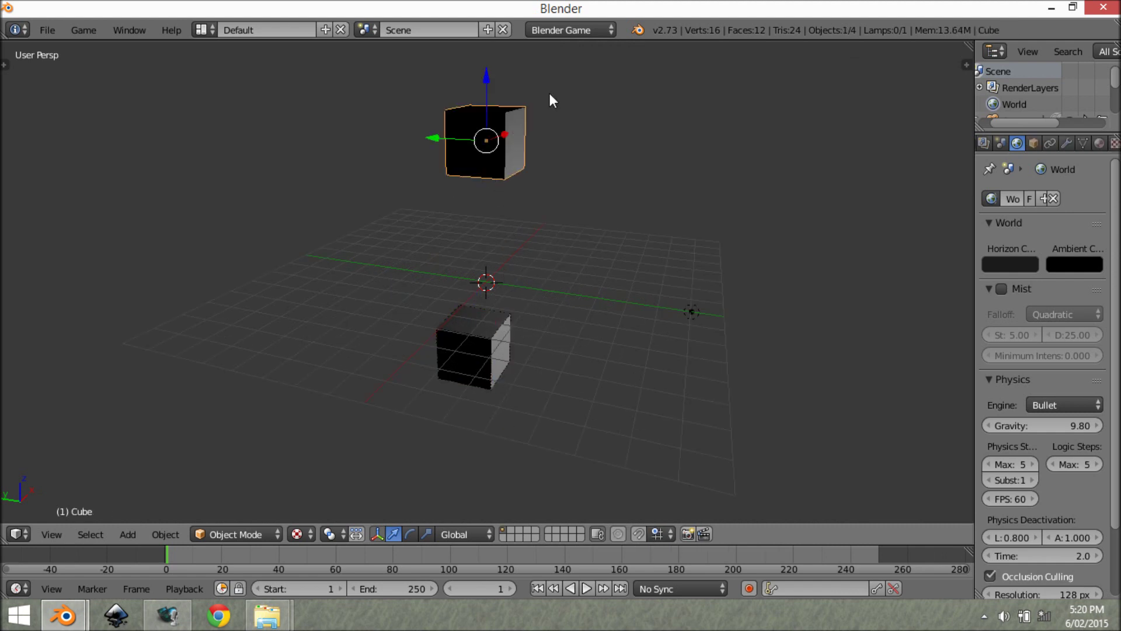
{"action": "left_click", "coordinate": [568, 30]}
{"action": "left_click", "coordinate": [581, 69]}
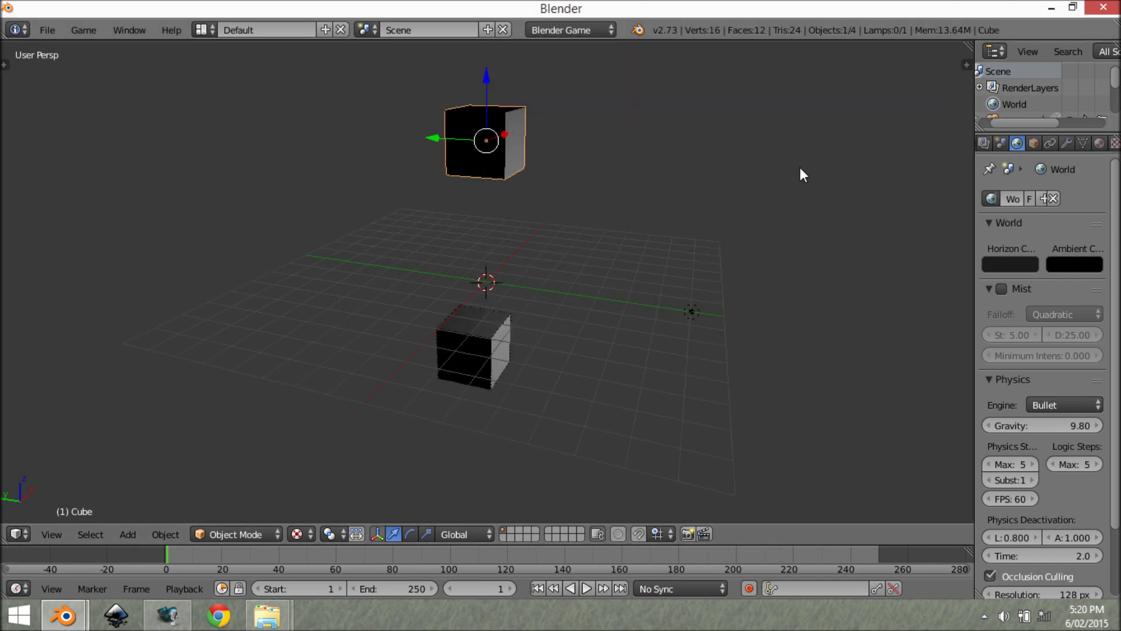
Return to the camera view and test-run the falling cube twice, stopping the game each time.
{"action": "middle_click_drag", "start_coordinate": [801, 173], "coordinate": [590, 250]}
{"action": "scroll", "coordinate": [588, 268], "scroll_direction": "down", "scroll_amount": 3}
{"action": "key", "text": "KP_0"}
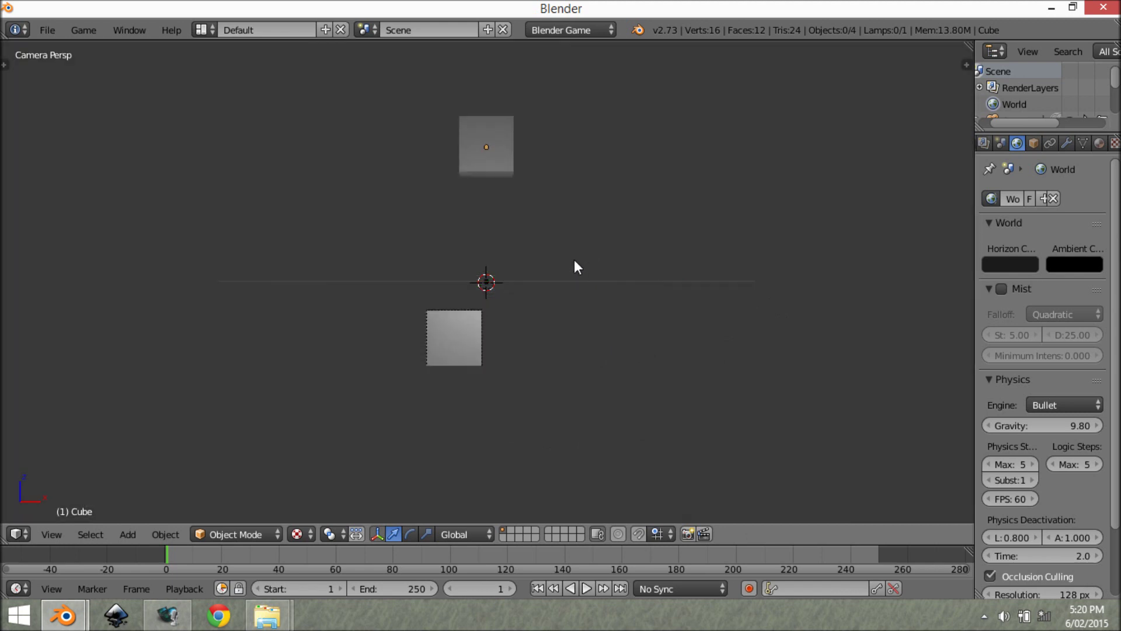
{"action": "key", "text": "p"}
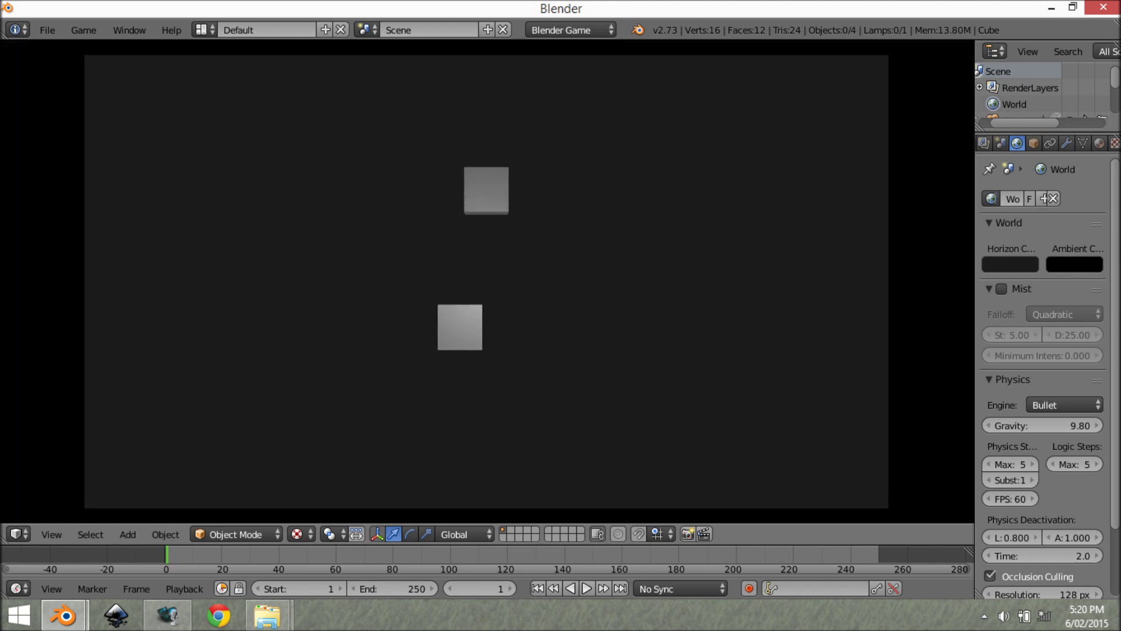
{"action": "key", "text": "Escape"}
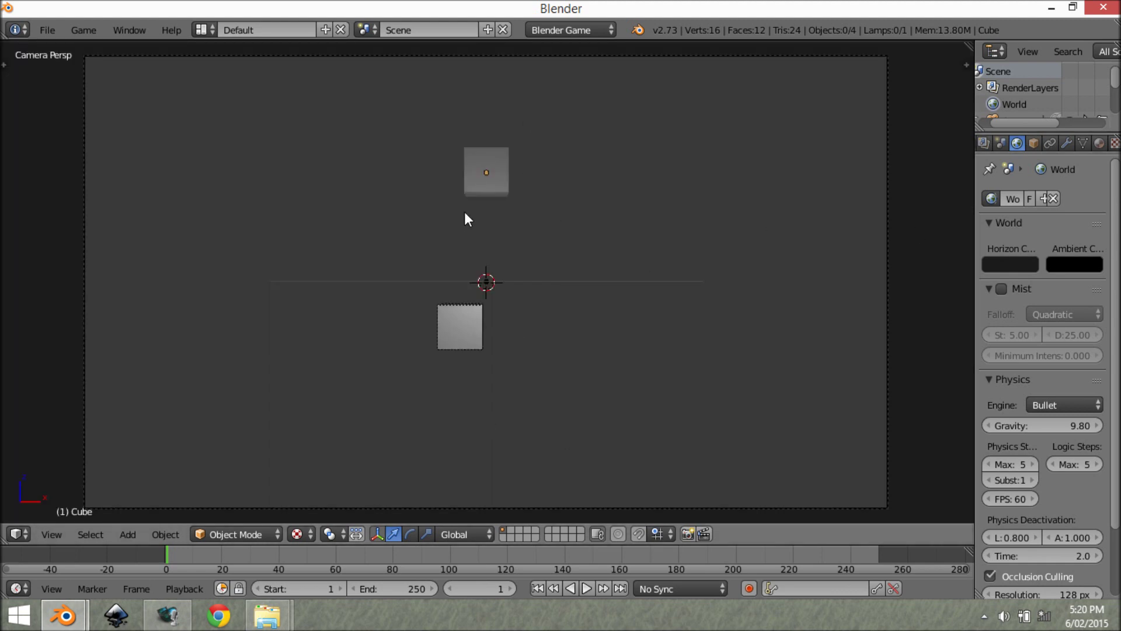
{"action": "key", "text": "p"}
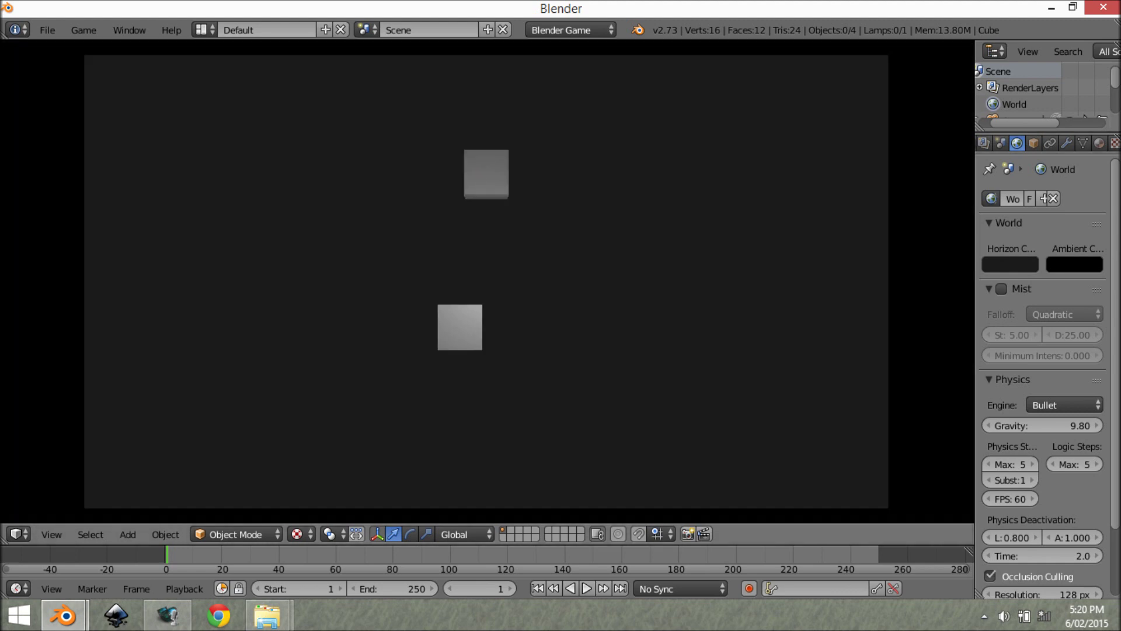
{"action": "key", "text": "Escape"}
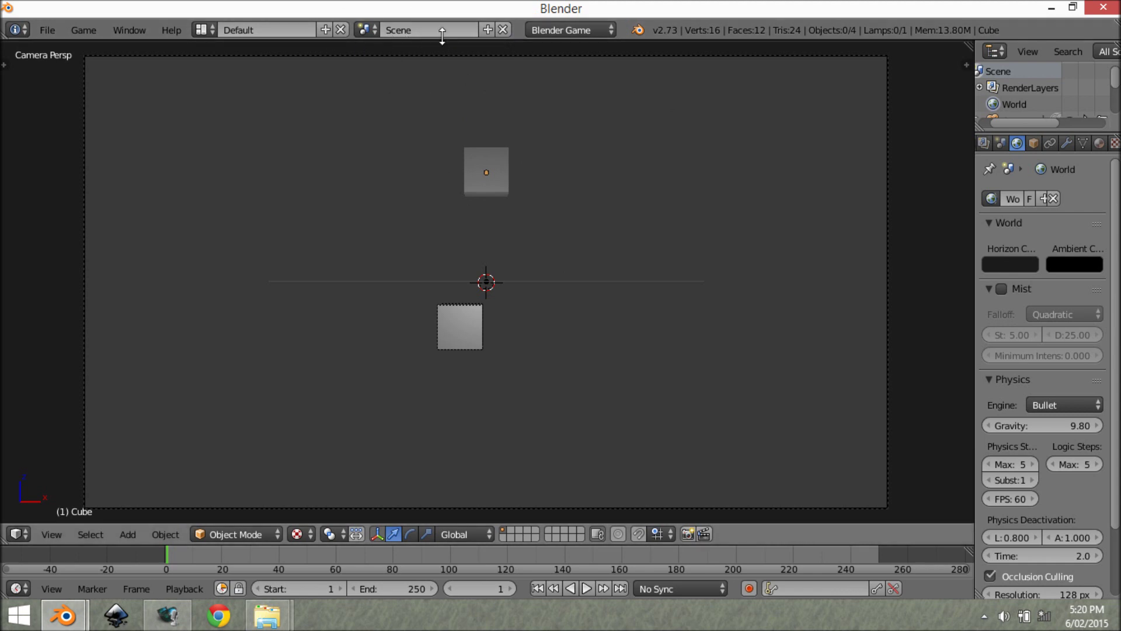
Rename the current scene to "Game".
{"action": "left_click", "coordinate": [422, 30]}
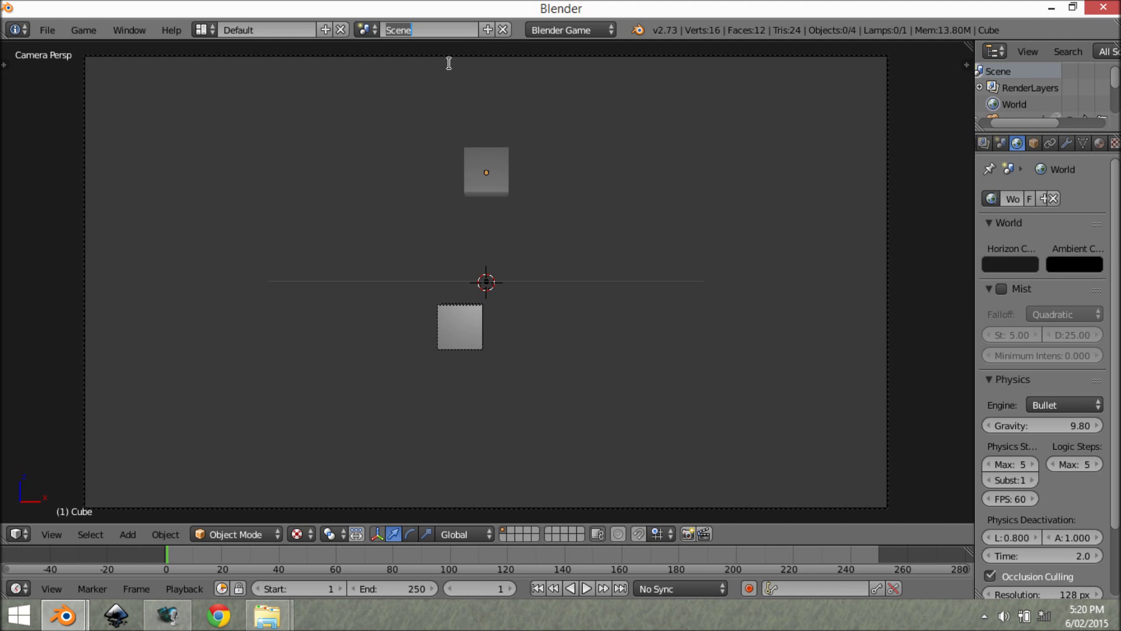
{"action": "type", "text": "Game"}
{"action": "key", "text": "Return"}
{"action": "scroll", "coordinate": [489, 88], "scroll_direction": "down", "scroll_amount": 2}
{"action": "scroll", "coordinate": [474, 100], "scroll_direction": "up", "scroll_amount": 2}
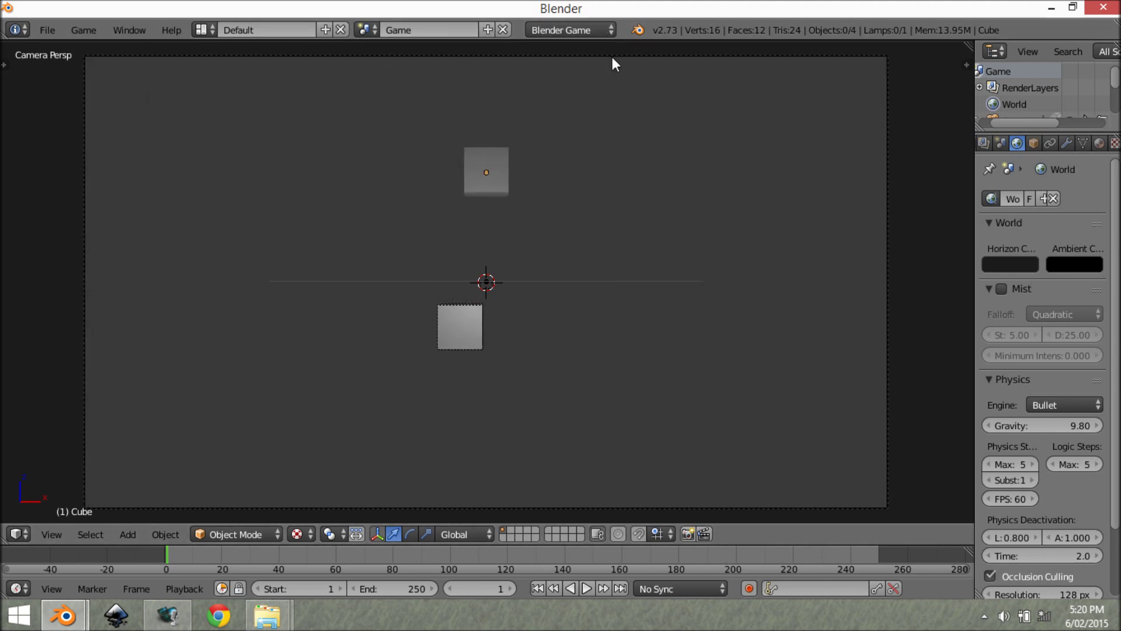
Create a new empty scene and name it "Start Scene".
{"action": "left_click", "coordinate": [489, 29]}
{"action": "left_click", "coordinate": [461, 63]}
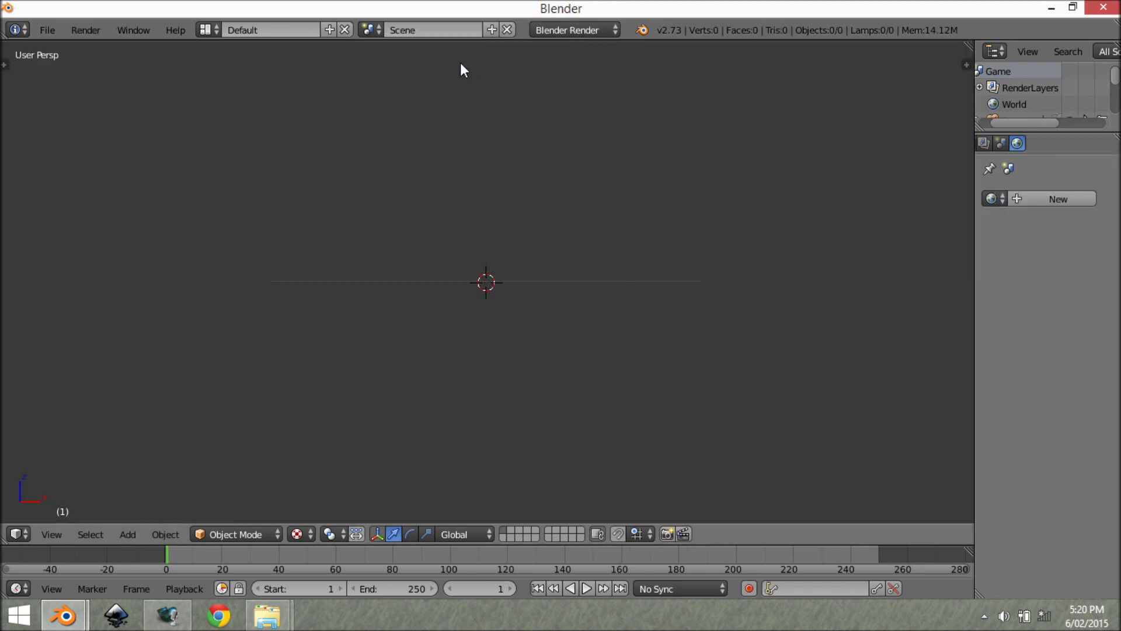
{"action": "double_click", "coordinate": [404, 30]}
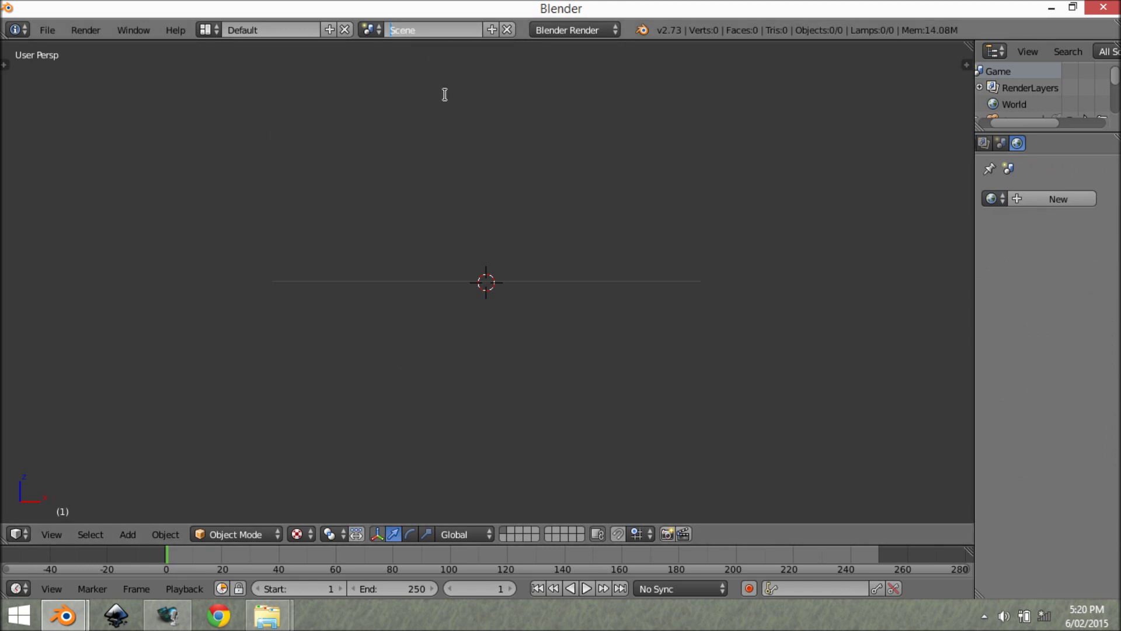
{"action": "type", "text": "Start"}
{"action": "key", "text": "Return"}
Add a camera at the origin of the Start Scene.
{"action": "middle_click_drag", "start_coordinate": [440, 80], "coordinate": [679, 178]}
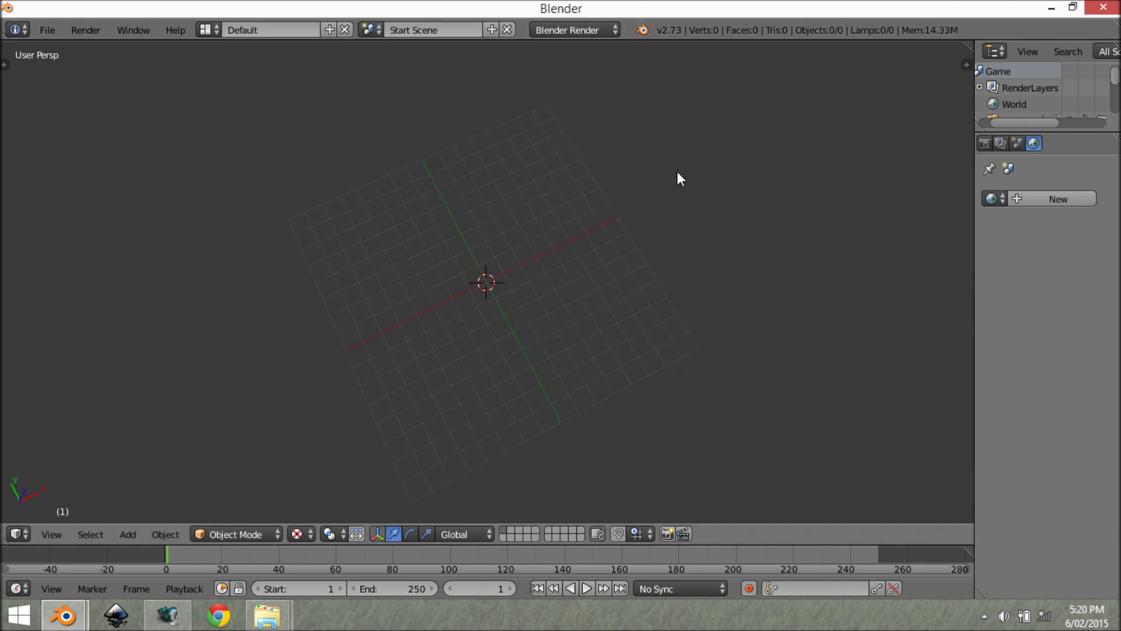
{"action": "middle_click_drag", "start_coordinate": [610, 263], "coordinate": [644, 350]}
{"action": "key", "text": "shift+a"}
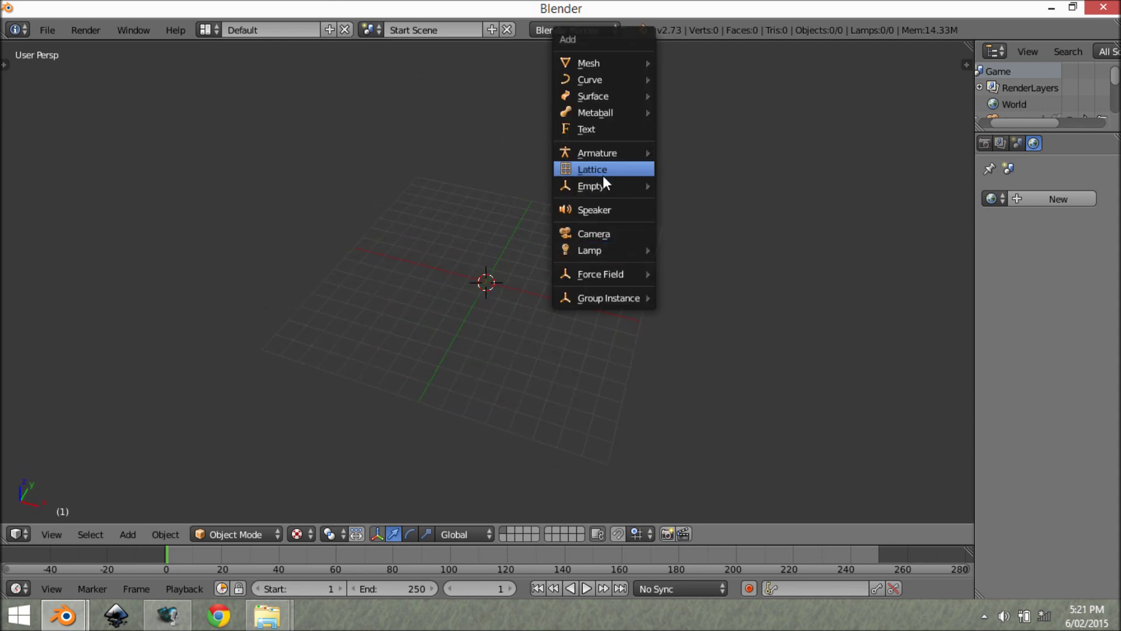
{"action": "left_click", "coordinate": [607, 236]}
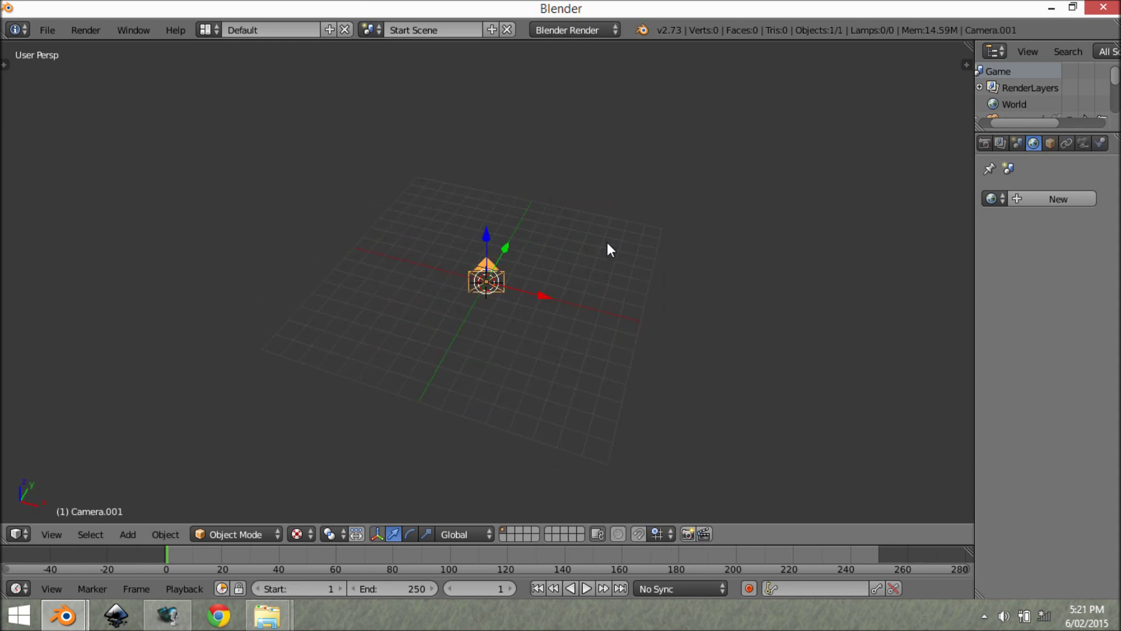
Raise the new camera along the Z axis above the grid and look through it.
{"action": "middle_click_drag", "start_coordinate": [640, 257], "coordinate": [603, 363]}
{"action": "key", "text": "g"}
{"action": "key", "text": "z"}
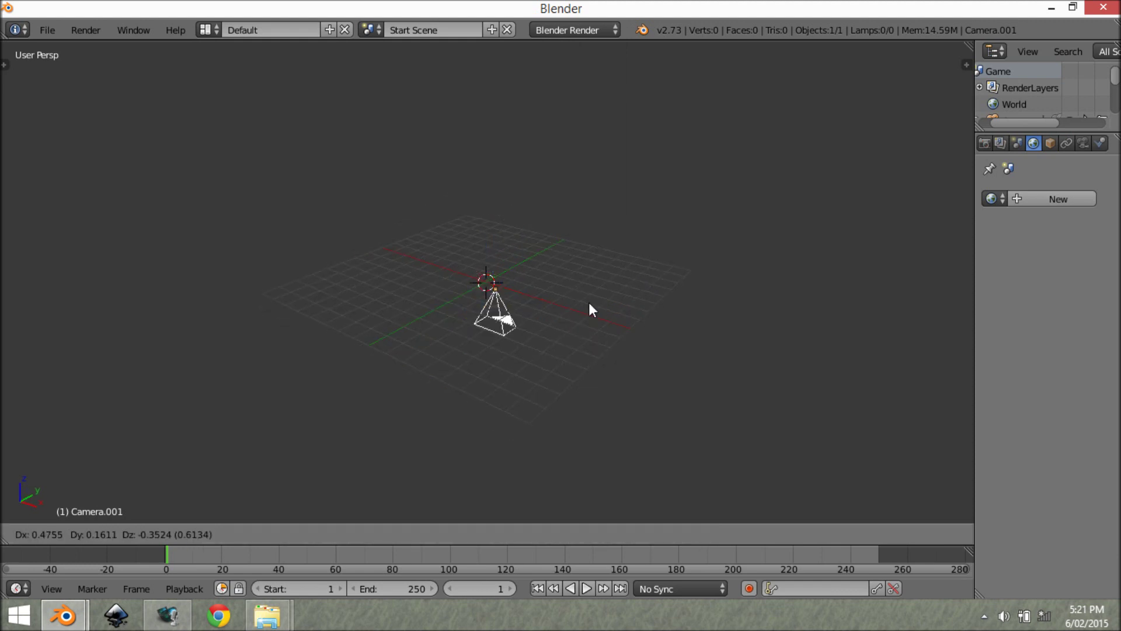
{"action": "left_click", "coordinate": [540, 438]}
{"action": "key", "text": "KP_0"}
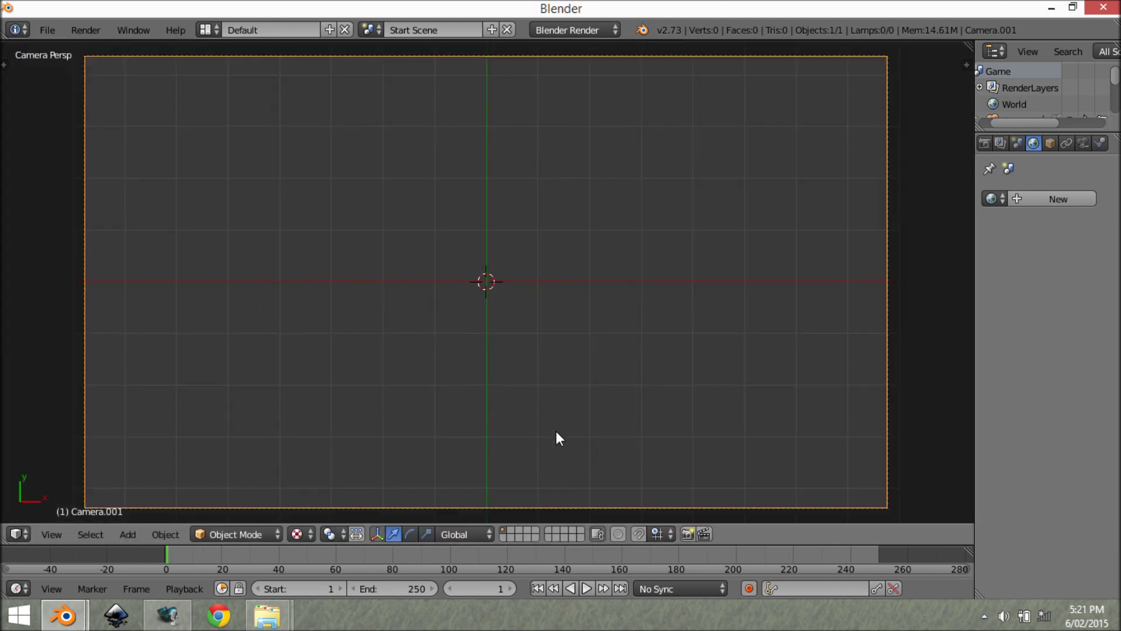
{"action": "key", "text": "Home"}
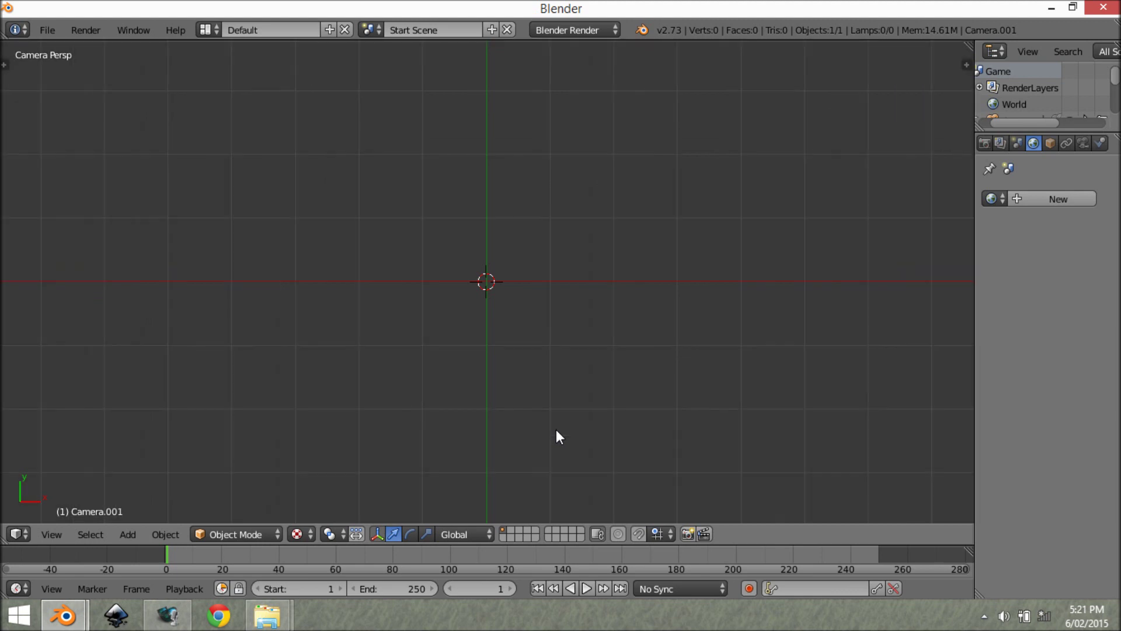
{"action": "scroll", "coordinate": [379, 248], "scroll_direction": "up", "scroll_amount": 1}
{"action": "scroll", "coordinate": [456, 292], "scroll_direction": "down", "scroll_amount": 1}
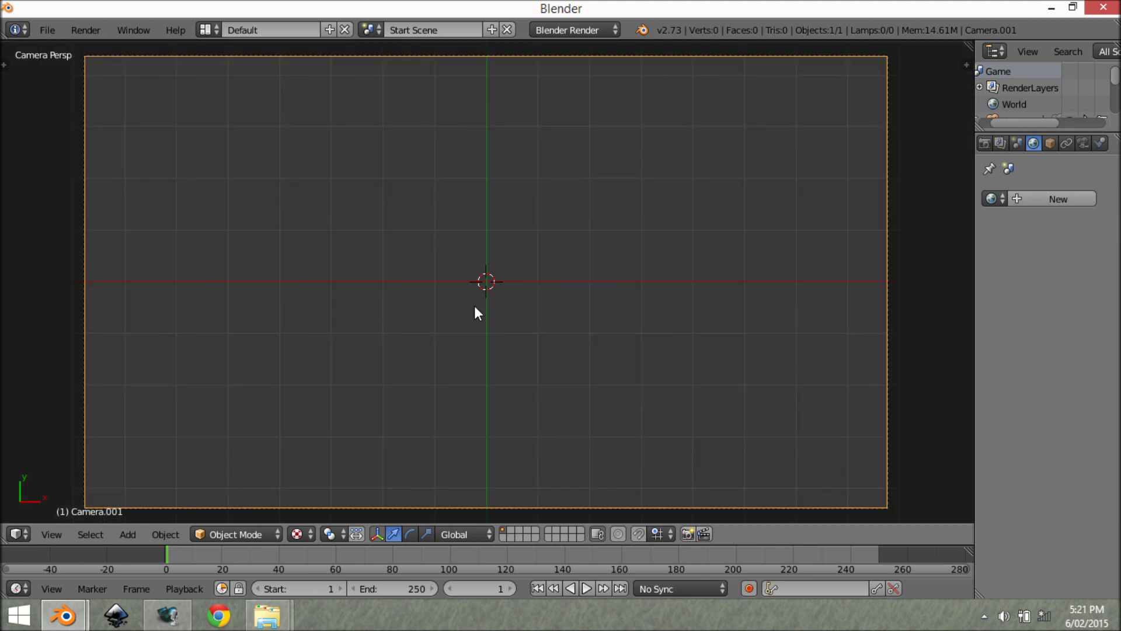
Deselect the camera, add a plain axes empty at the origin and leave the empty selected.
{"action": "scroll", "coordinate": [484, 307], "scroll_direction": "up", "scroll_amount": 1}
{"action": "key", "text": "a"}
{"action": "key", "text": "shift+a"}
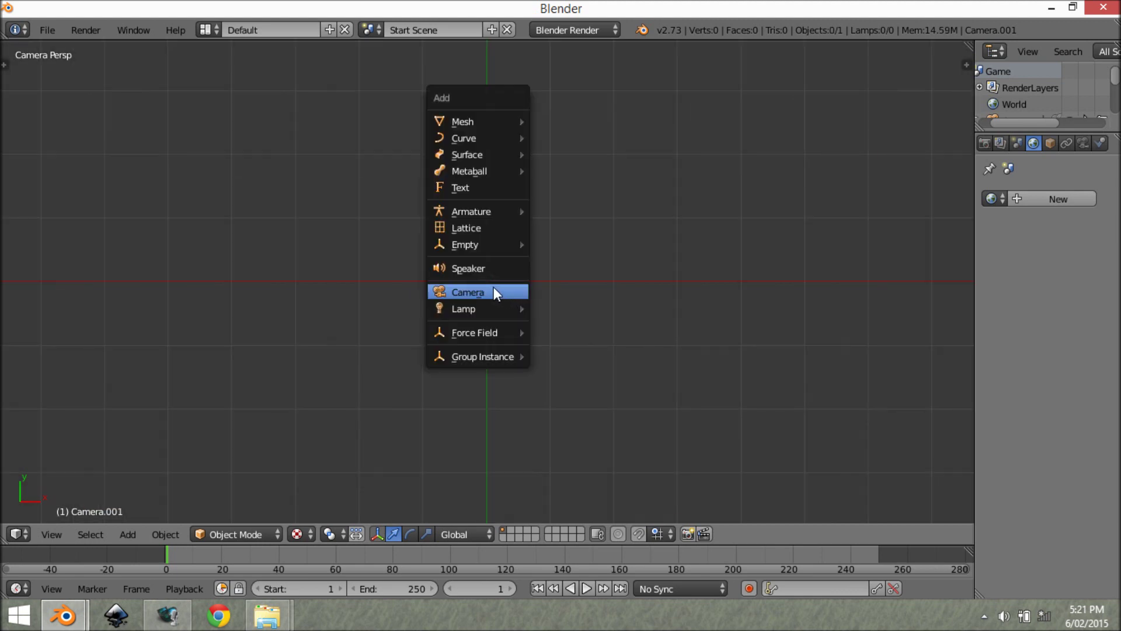
{"action": "mouse_move", "coordinate": [492, 246]}
{"action": "left_click", "coordinate": [549, 241]}
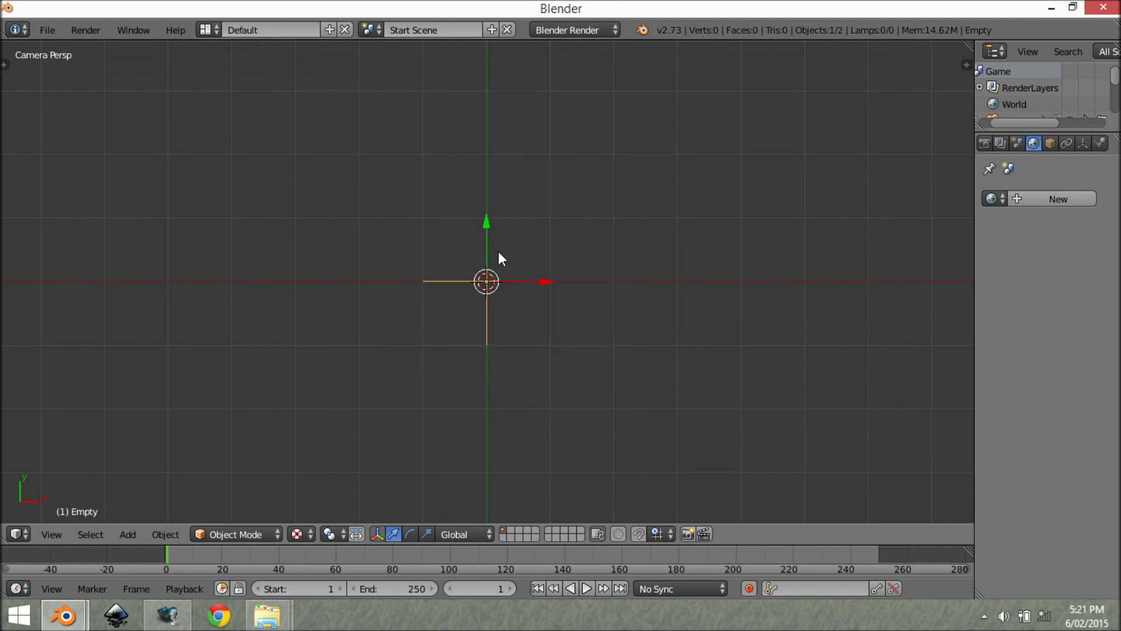
{"action": "scroll", "coordinate": [505, 288], "scroll_direction": "up", "scroll_amount": 1}
{"action": "right_click", "coordinate": [499, 282]}
{"action": "key", "text": "a"}
{"action": "scroll", "coordinate": [515, 292], "scroll_direction": "down", "scroll_amount": 1}
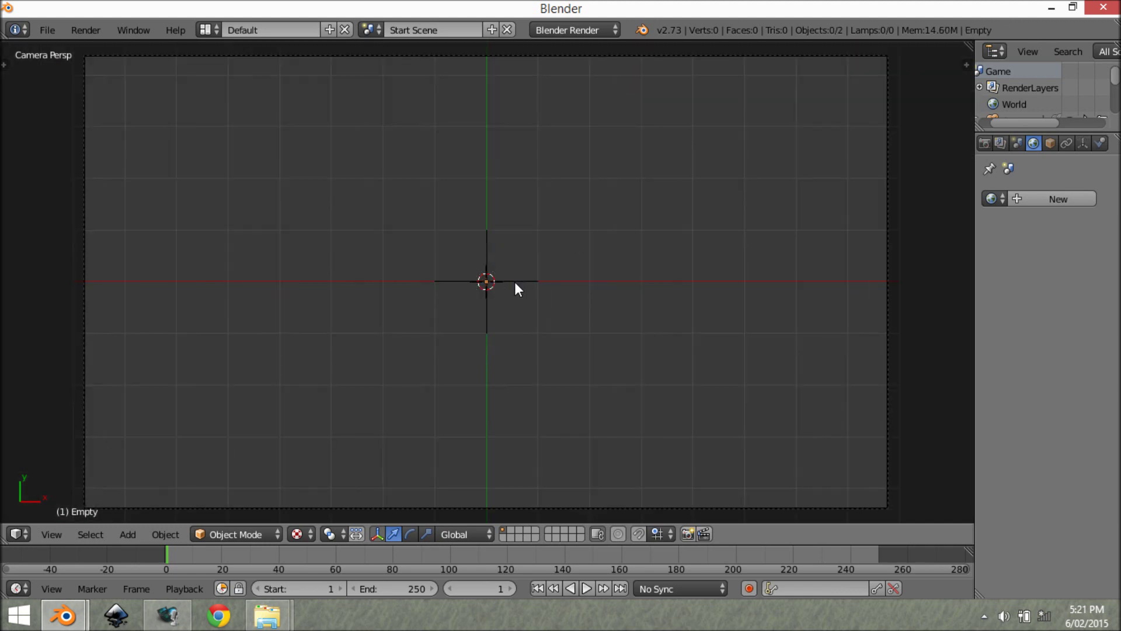
{"action": "right_click", "coordinate": [509, 276]}
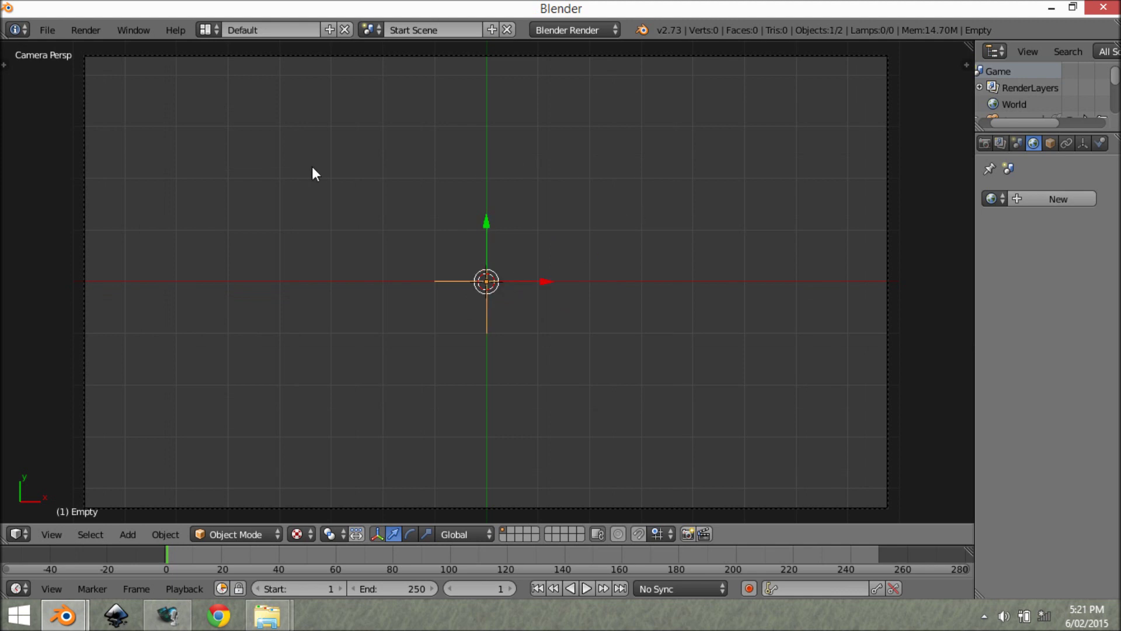
{"action": "key", "text": "a"}
{"action": "right_click", "coordinate": [495, 279]}
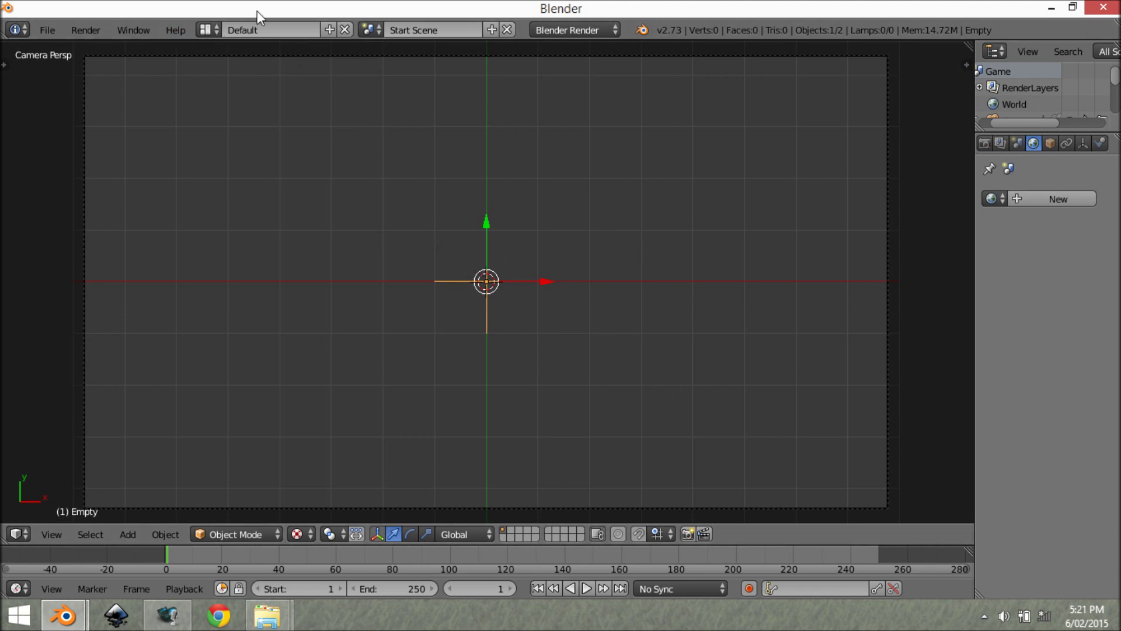
Switch to the Game Logic screen layout, make Start Scene the active scene and look through its camera.
{"action": "left_click", "coordinate": [212, 28]}
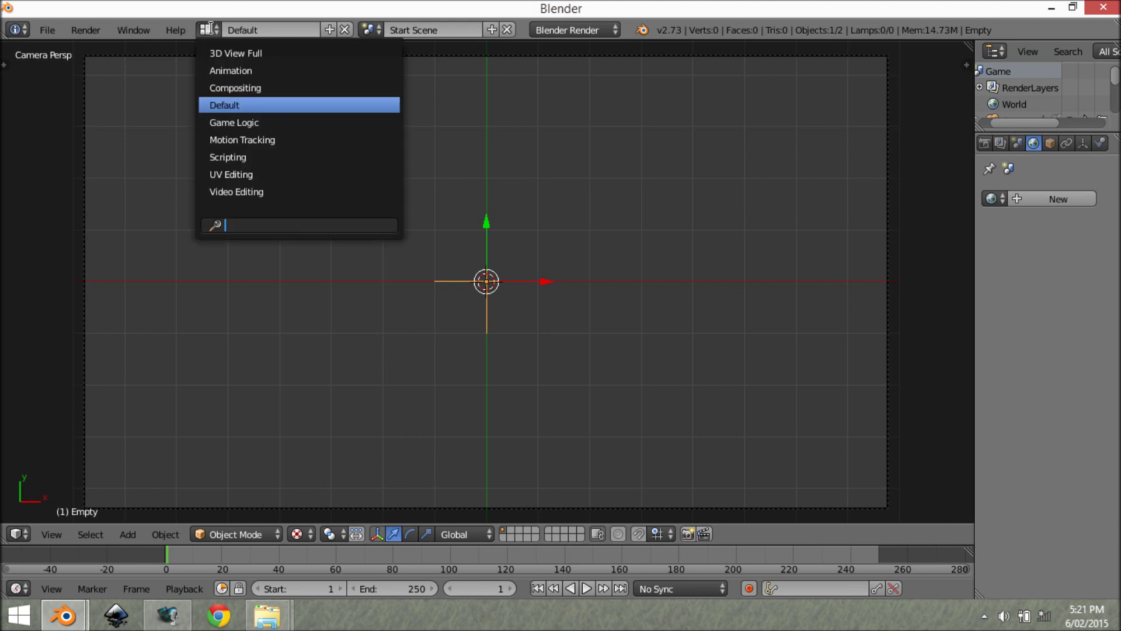
{"action": "left_click", "coordinate": [236, 124]}
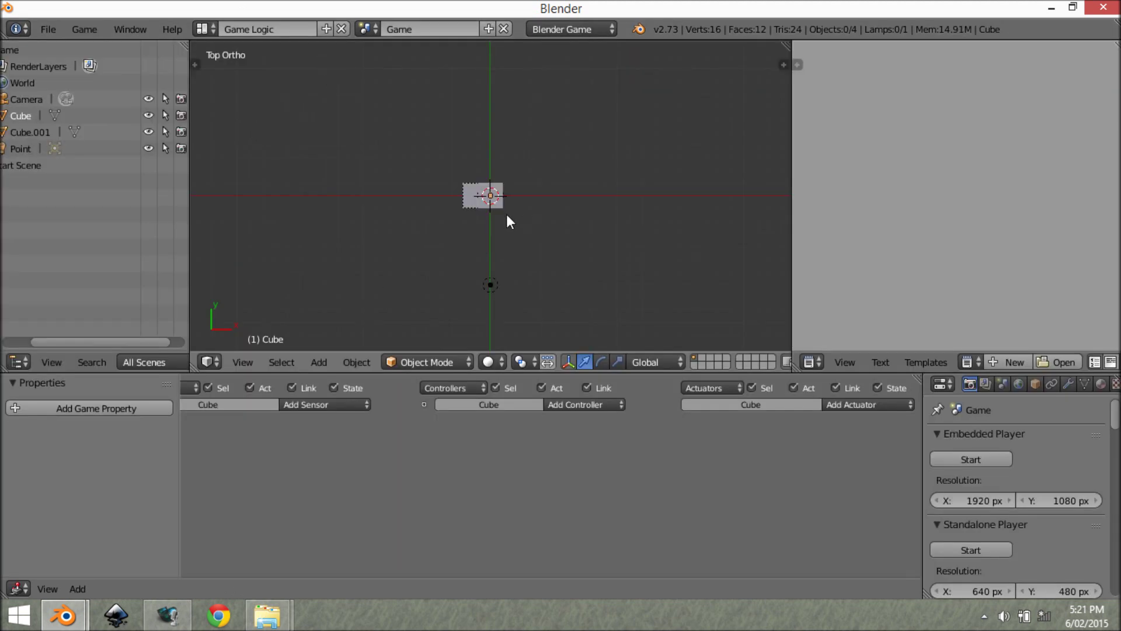
{"action": "middle_click_drag", "start_coordinate": [506, 221], "coordinate": [535, 136]}
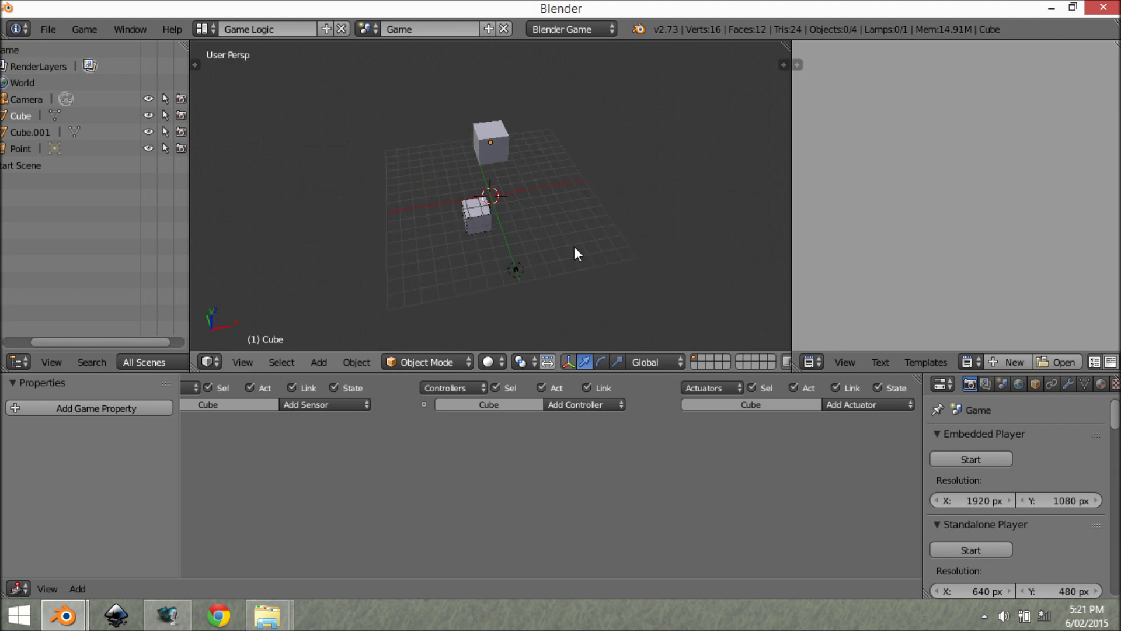
{"action": "middle_click_drag", "start_coordinate": [574, 248], "coordinate": [432, 94]}
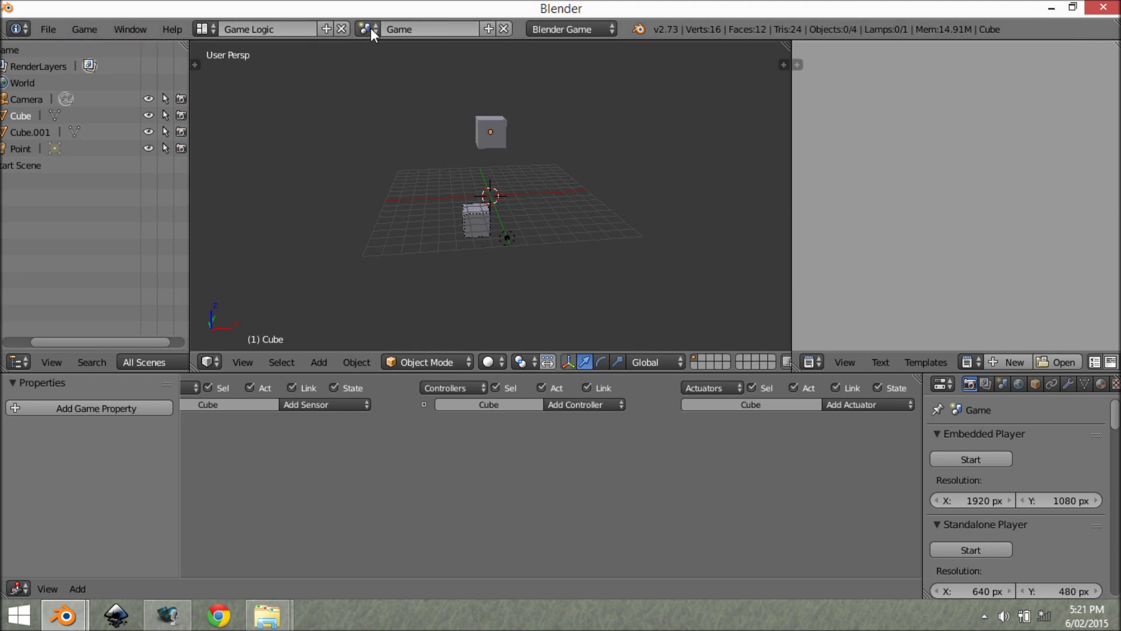
{"action": "left_click", "coordinate": [369, 29]}
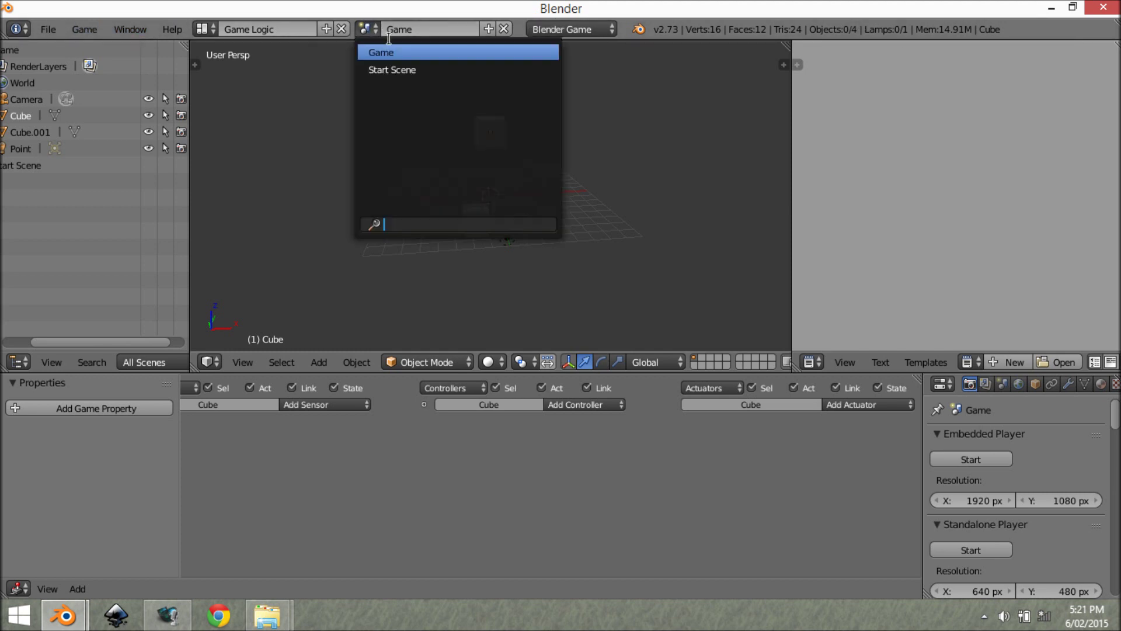
{"action": "left_click", "coordinate": [371, 71]}
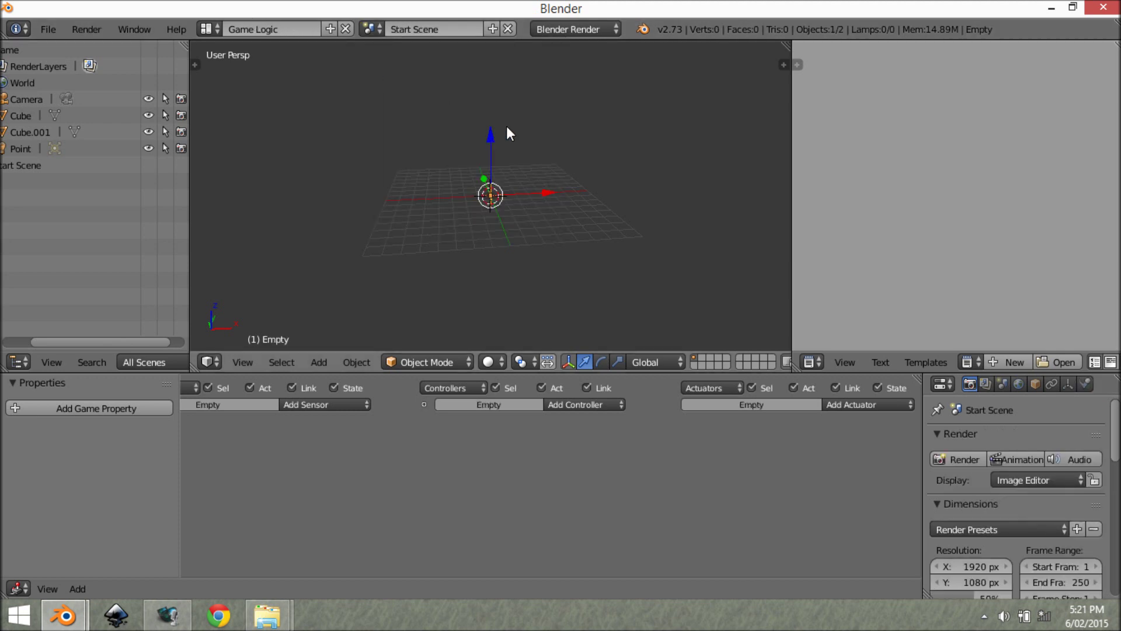
{"action": "key", "text": "KP_0"}
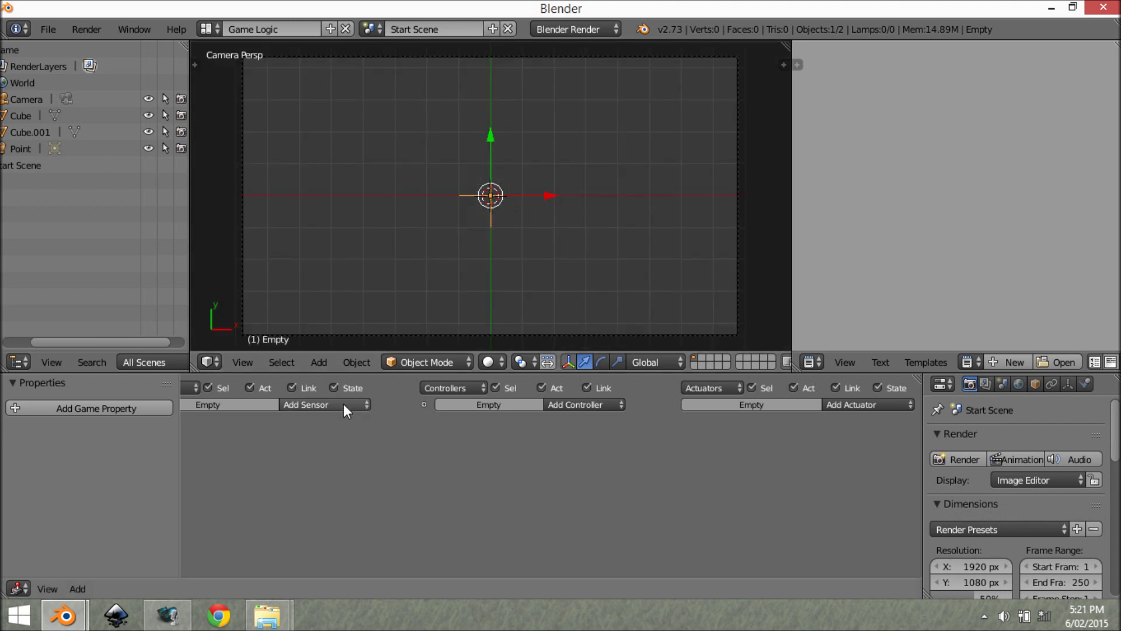
Give the empty an Always sensor and a Scene actuator.
{"action": "key", "text": "Home"}
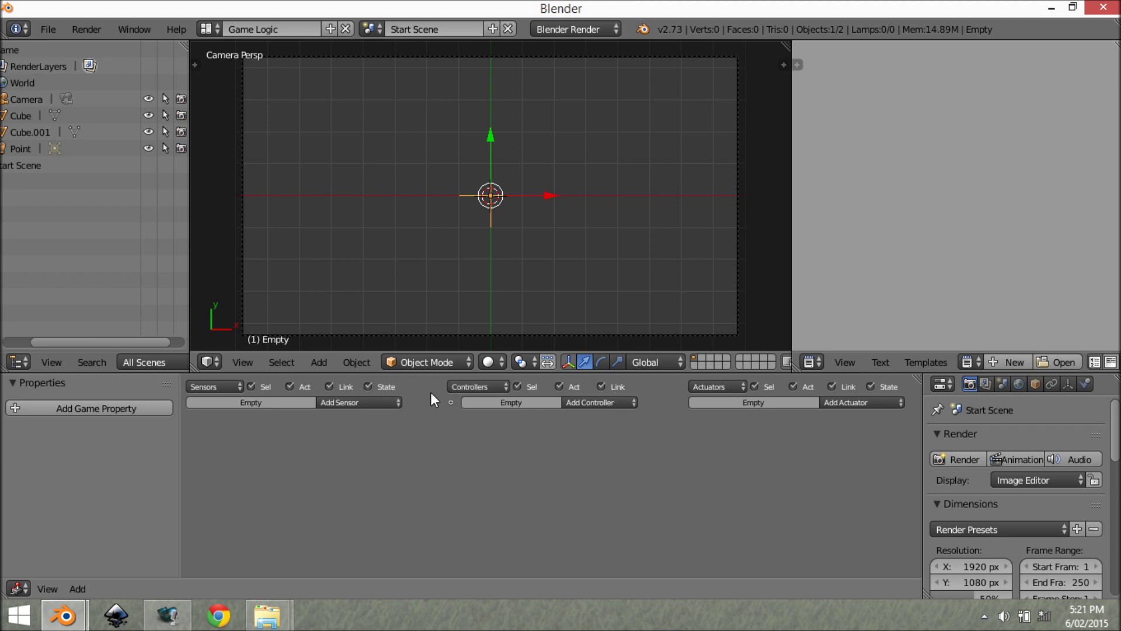
{"action": "left_click", "coordinate": [366, 405]}
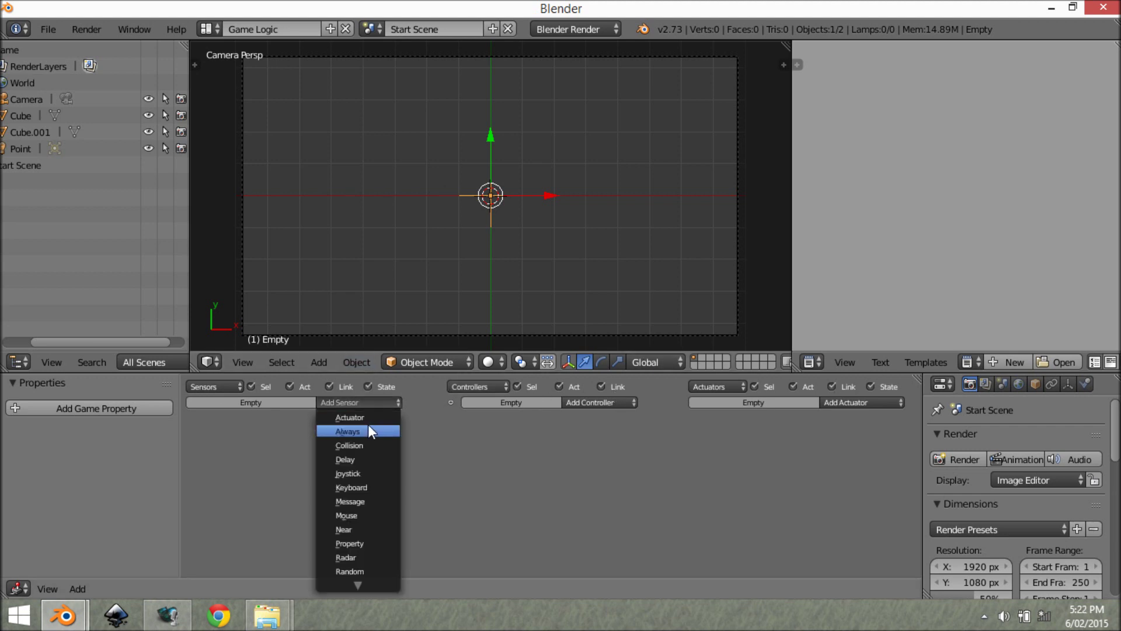
{"action": "left_click", "coordinate": [368, 427]}
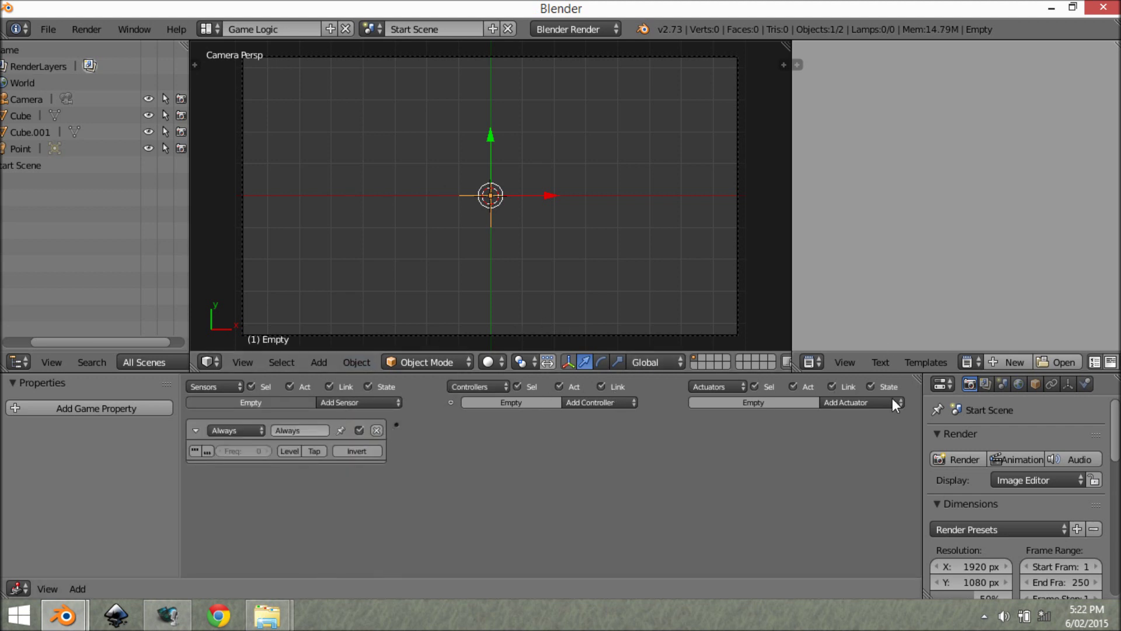
{"action": "left_click", "coordinate": [867, 404]}
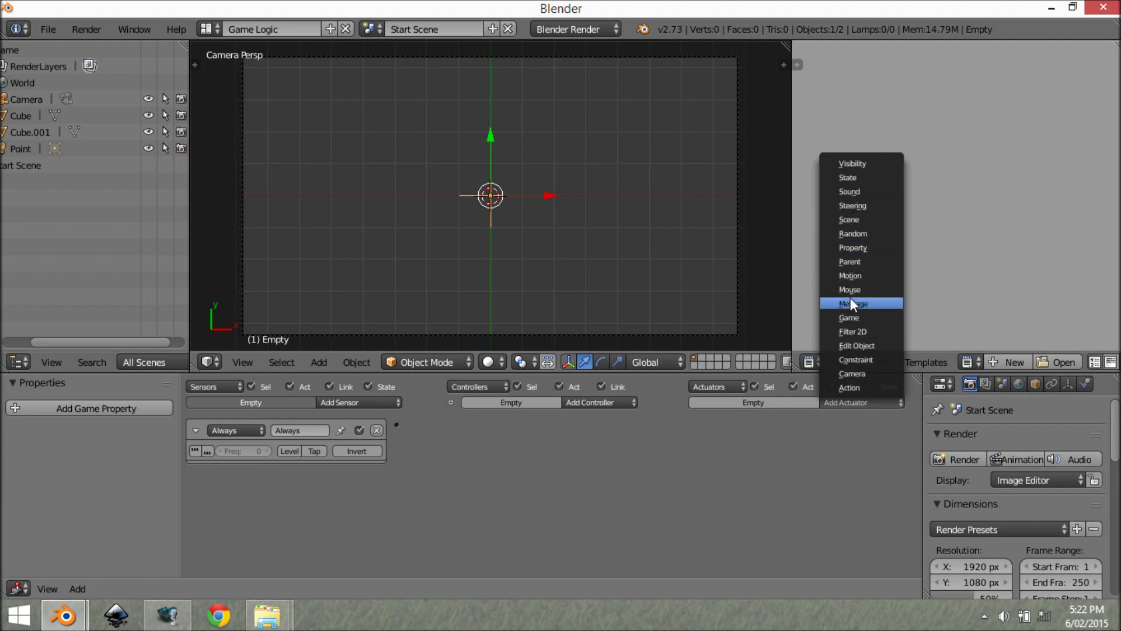
{"action": "left_click", "coordinate": [846, 222]}
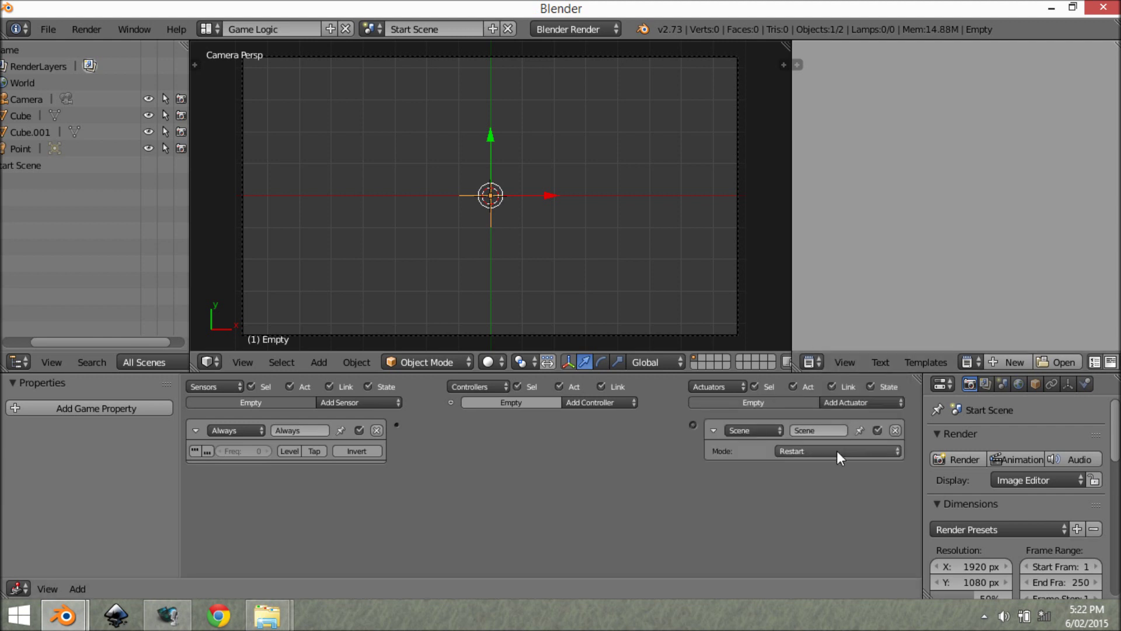
Set the Scene actuator's mode to Add Background Scene with Game as its scene.
{"action": "left_click", "coordinate": [835, 451]}
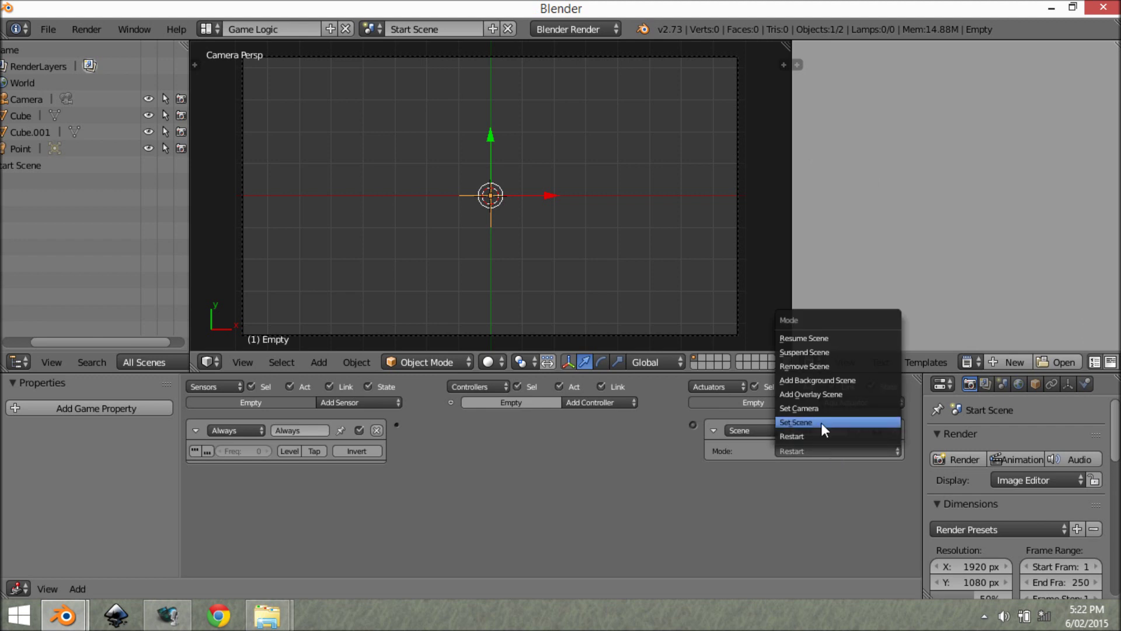
{"action": "left_click", "coordinate": [850, 380]}
{"action": "left_click", "coordinate": [796, 467]}
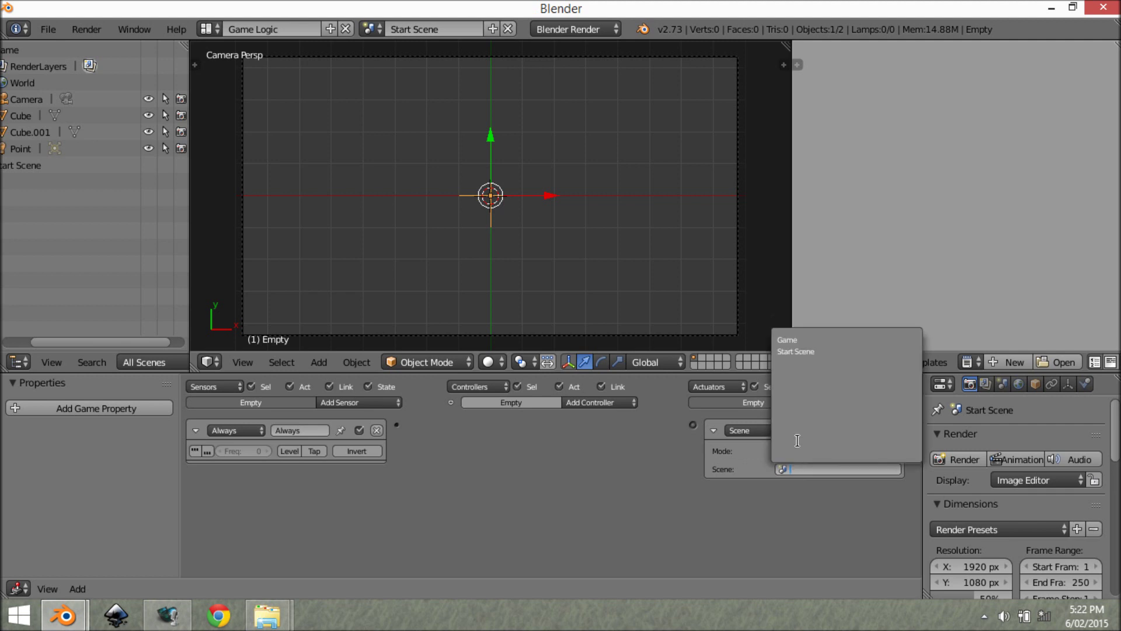
{"action": "left_click", "coordinate": [817, 337]}
Connect the Always sensor to the Scene actuator and collapse all three logic bricks.
{"action": "left_click_drag", "start_coordinate": [396, 424], "coordinate": [699, 426]}
{"action": "left_click", "coordinate": [712, 431]}
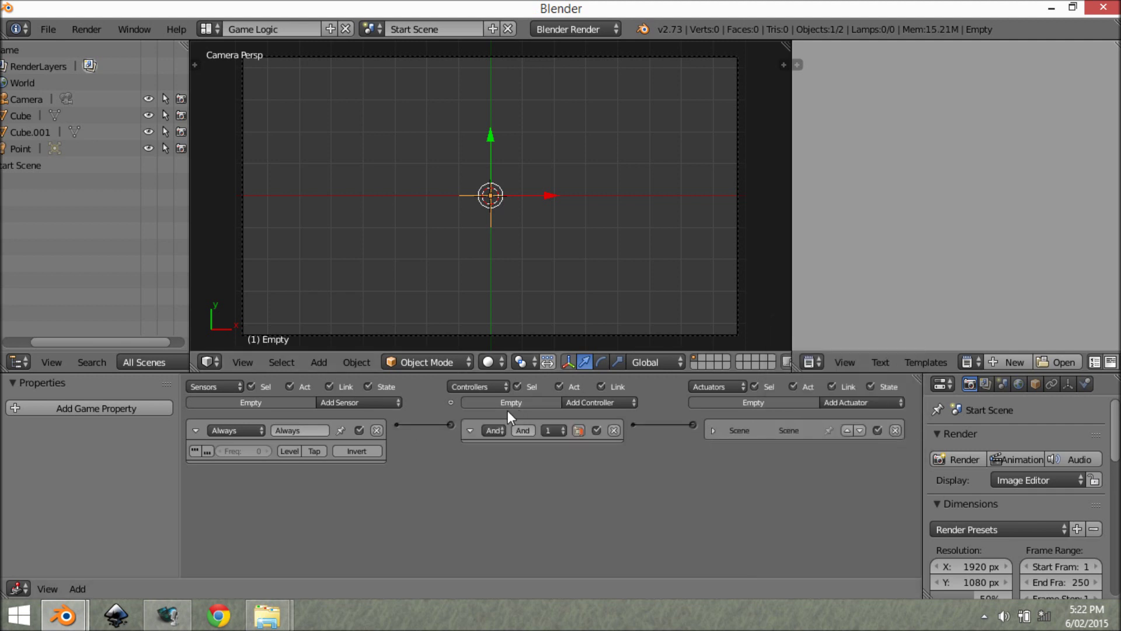
{"action": "left_click", "coordinate": [470, 430]}
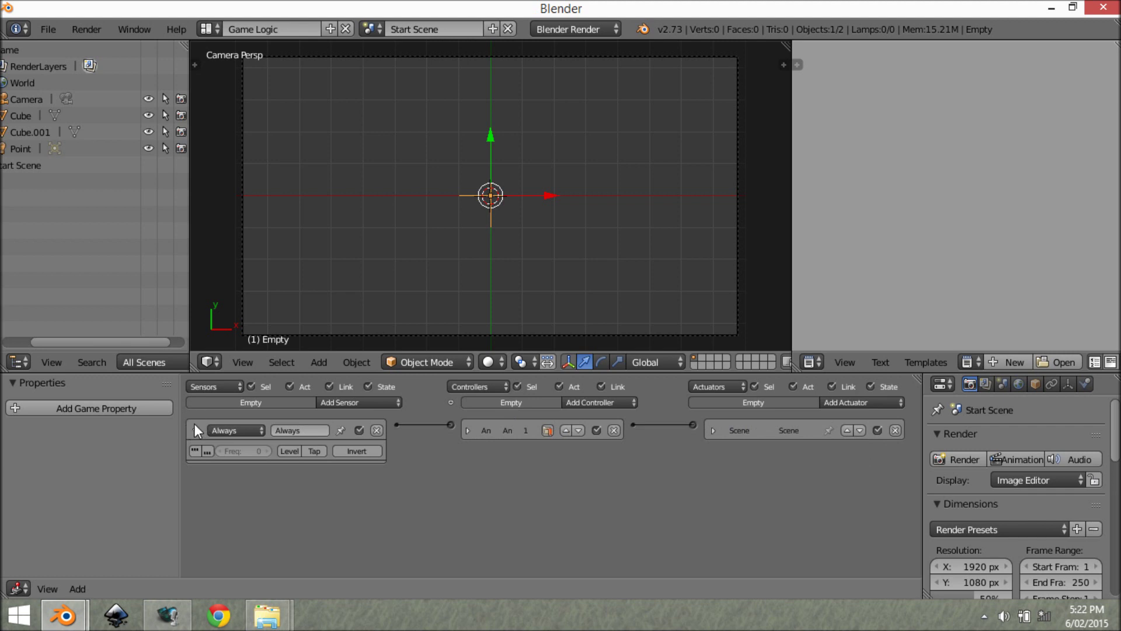
{"action": "left_click", "coordinate": [193, 429]}
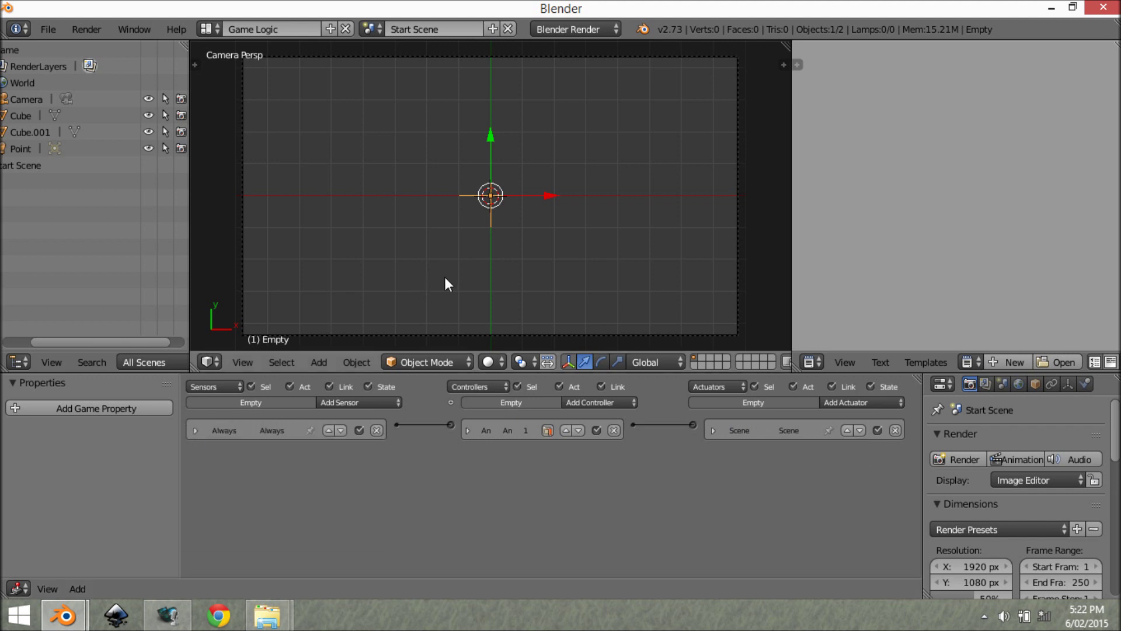
Review the mode and scene settings of the empty's Scene actuator, then collapse it again.
{"action": "left_click", "coordinate": [578, 28]}
{"action": "left_click", "coordinate": [712, 429]}
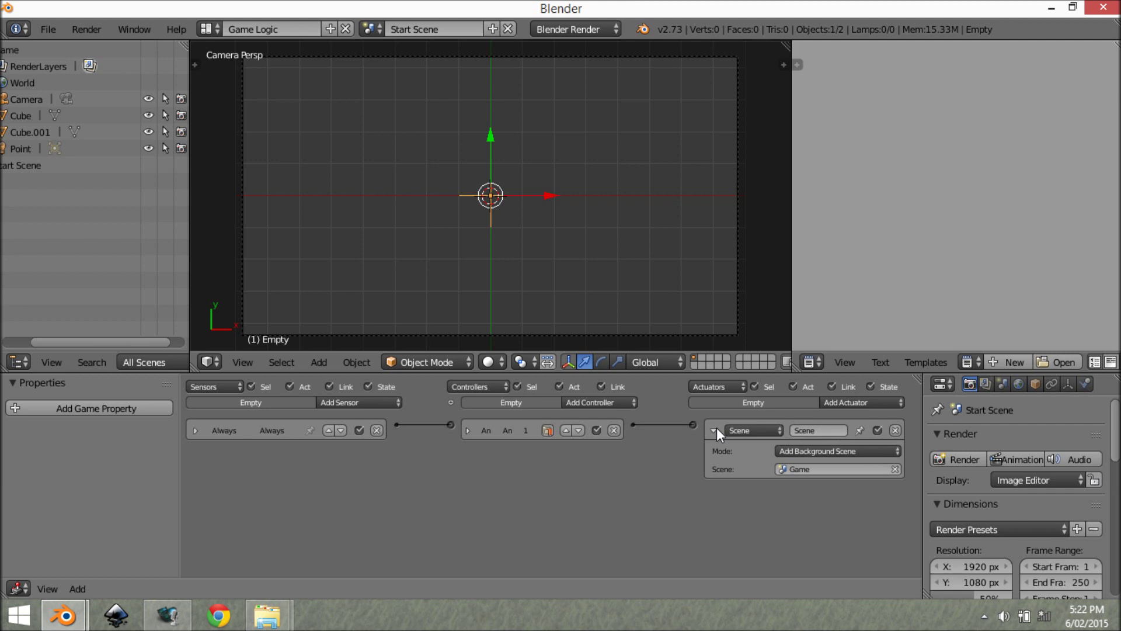
{"action": "left_click", "coordinate": [716, 427]}
{"action": "left_click", "coordinate": [712, 431]}
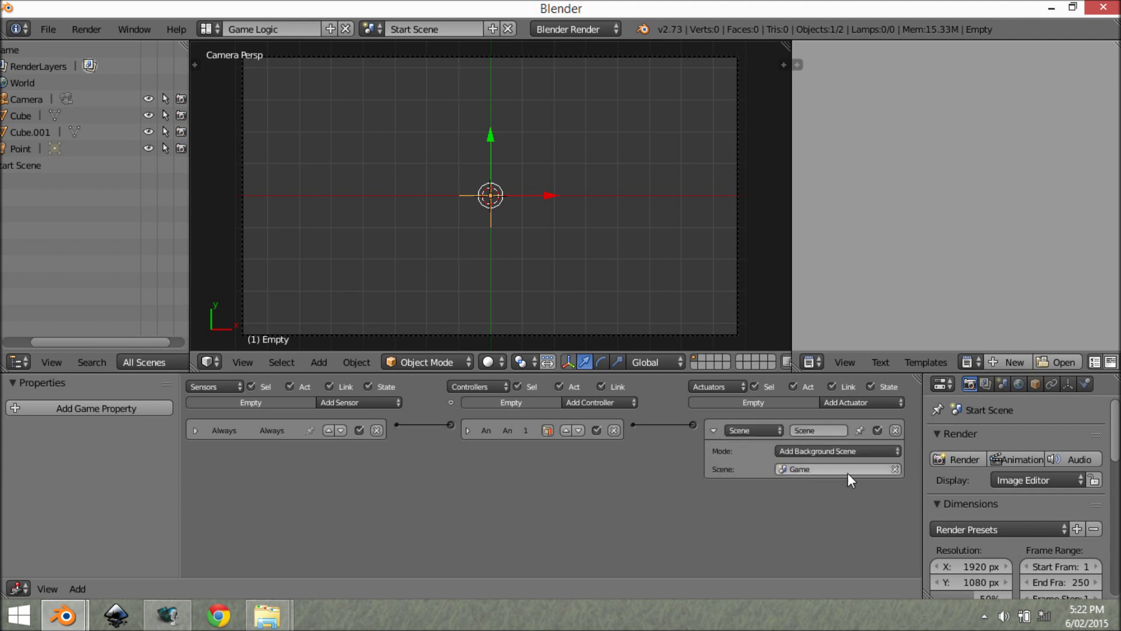
{"action": "left_click", "coordinate": [804, 453]}
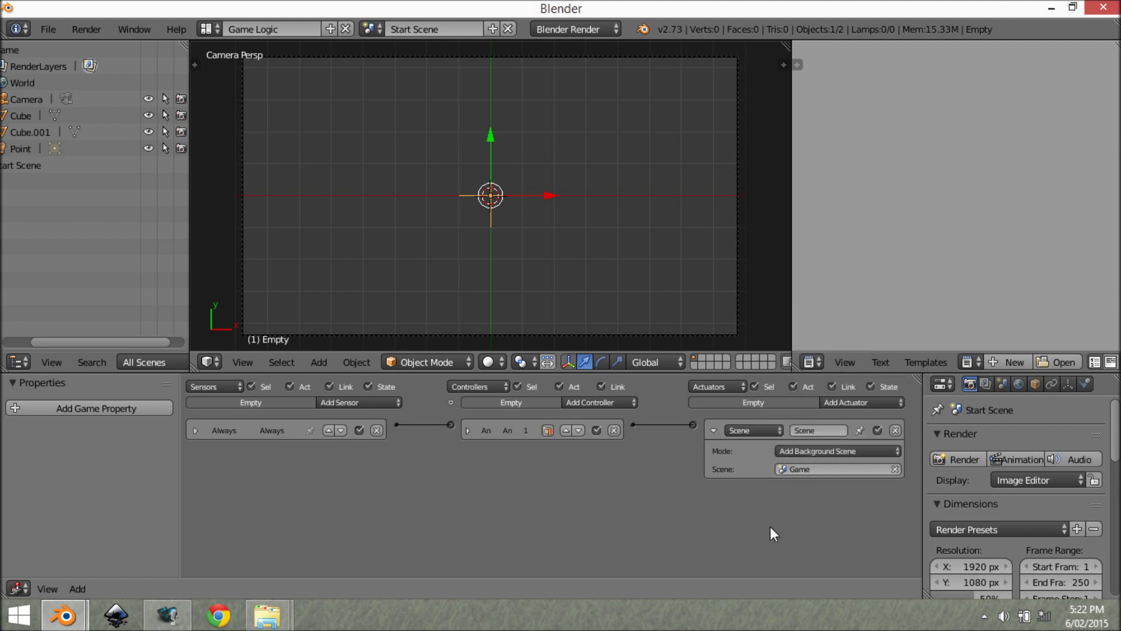
{"action": "left_click", "coordinate": [713, 430]}
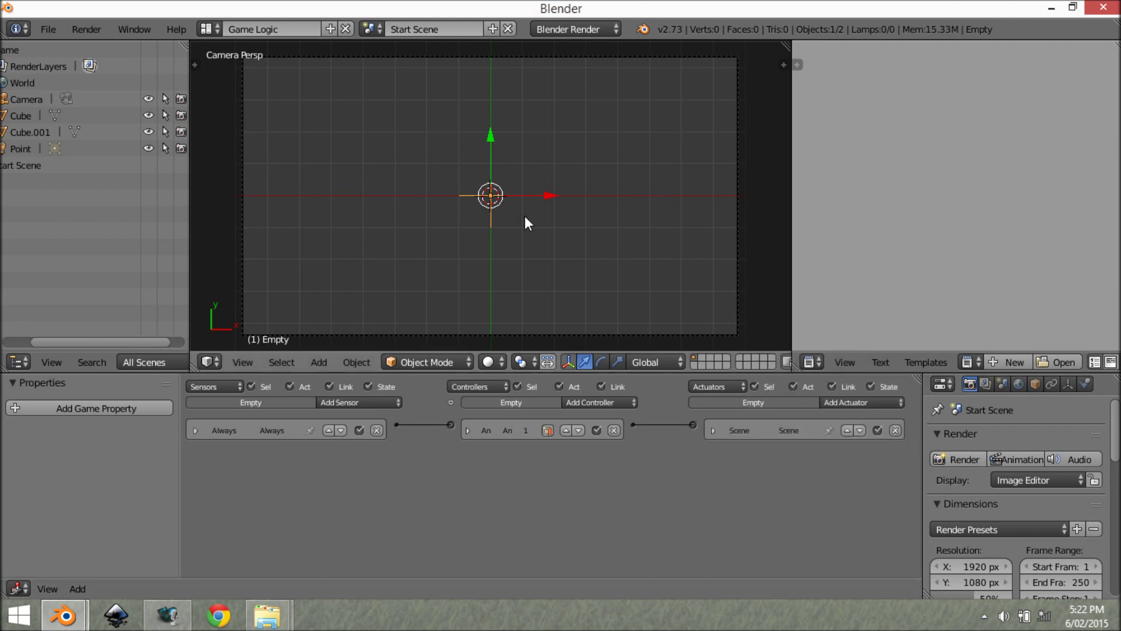
Set the Start Scene's engine to Blender Game and test-run the game from its camera view.
{"action": "scroll", "coordinate": [533, 231], "scroll_direction": "up", "scroll_amount": 1}
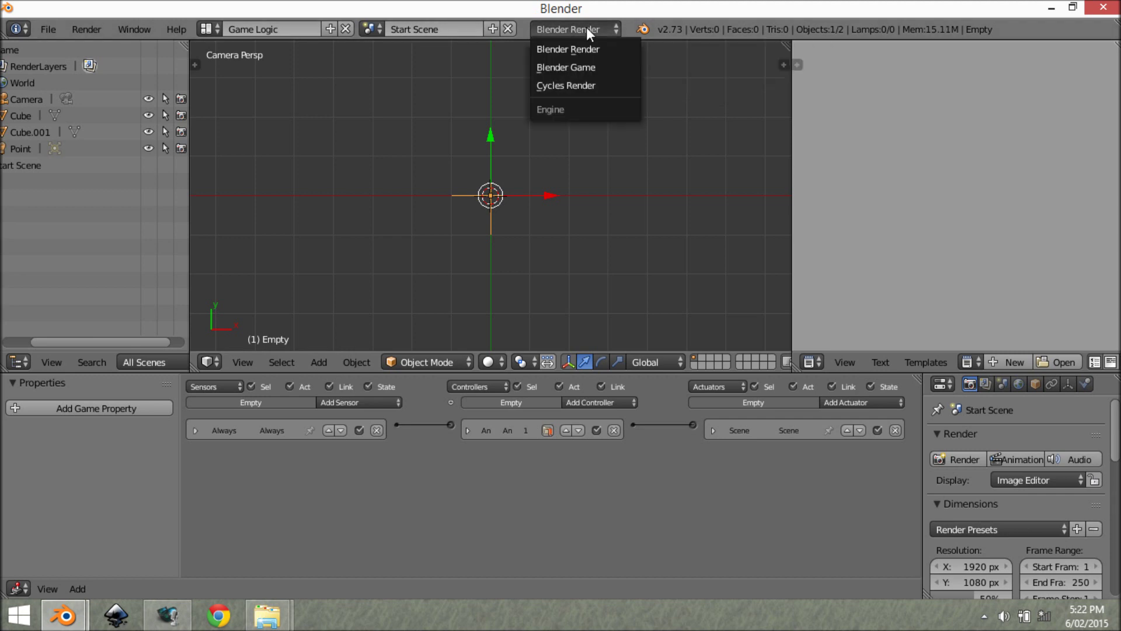
{"action": "left_click", "coordinate": [582, 66]}
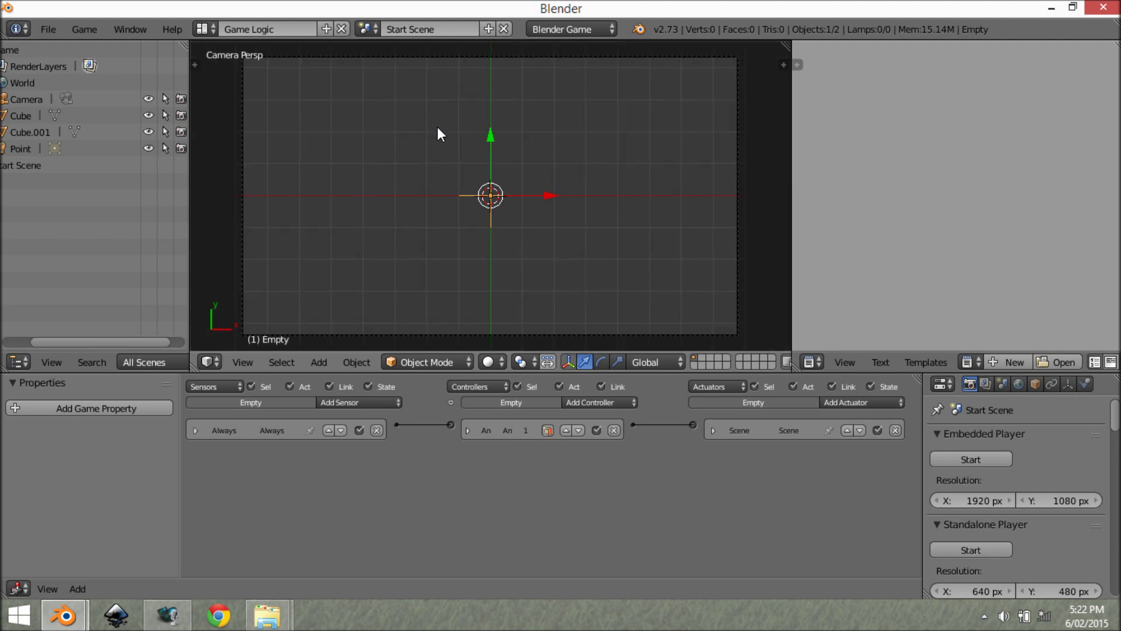
{"action": "key", "text": "p"}
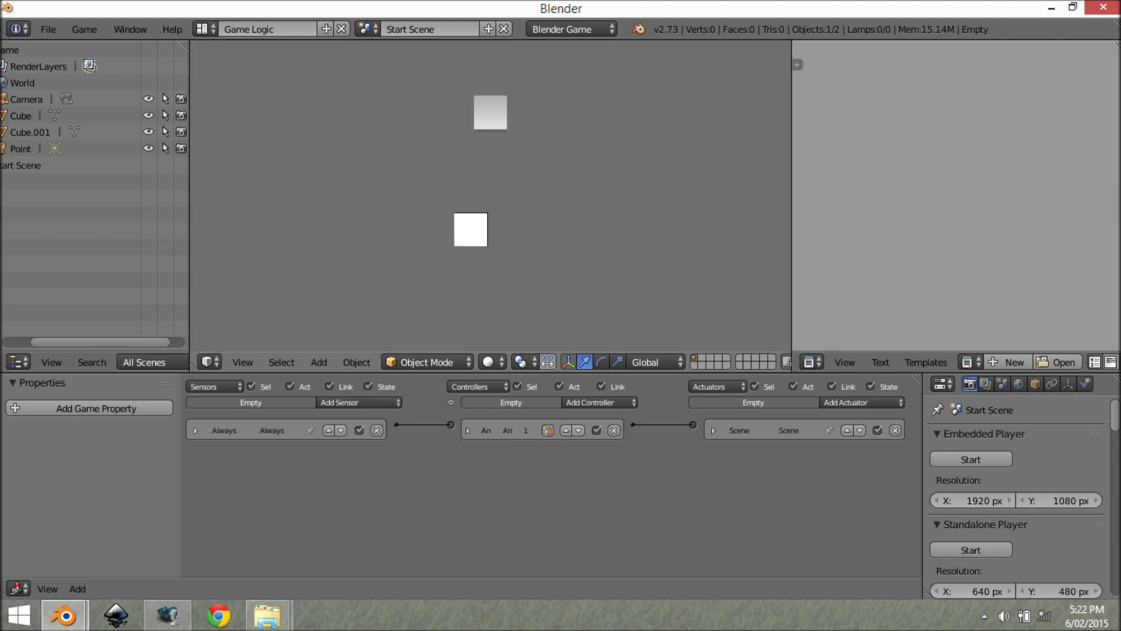
{"action": "key", "text": "Escape"}
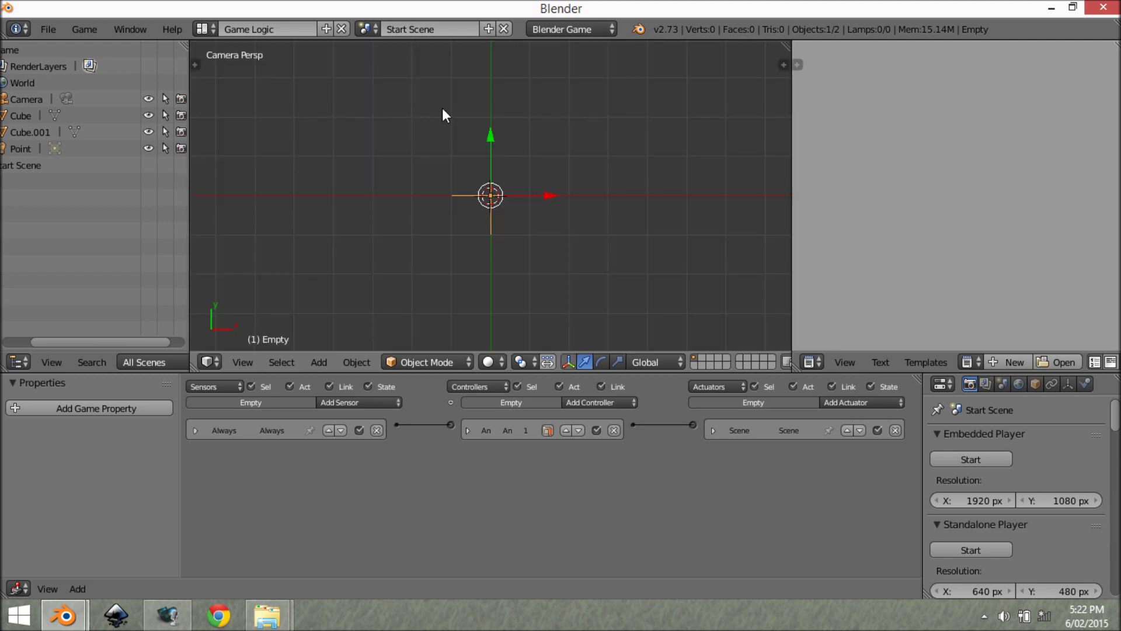
Run the game once more with Start Scene kept as the active scene, and stop it.
{"action": "left_click", "coordinate": [367, 29]}
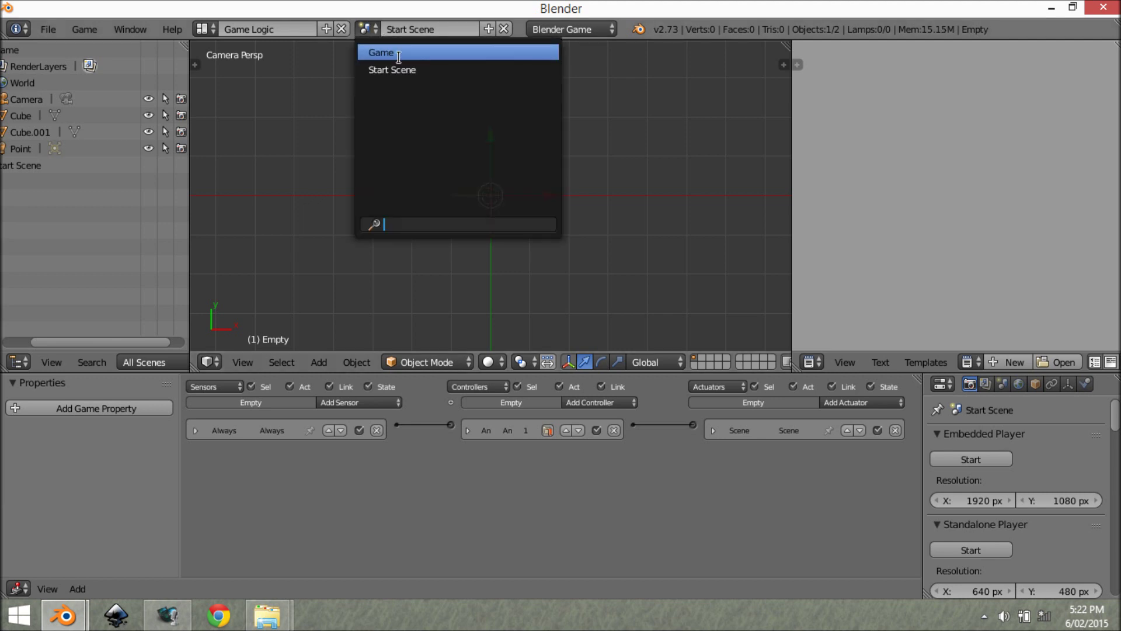
{"action": "left_click", "coordinate": [443, 163]}
{"action": "key", "text": "p"}
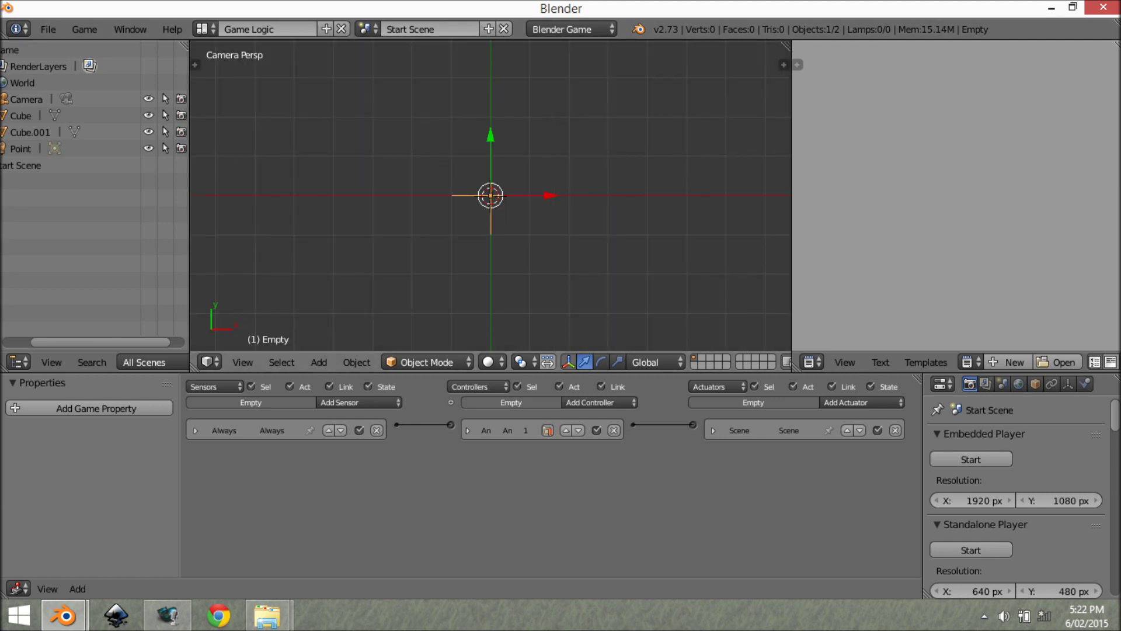
{"action": "key", "text": "Escape"}
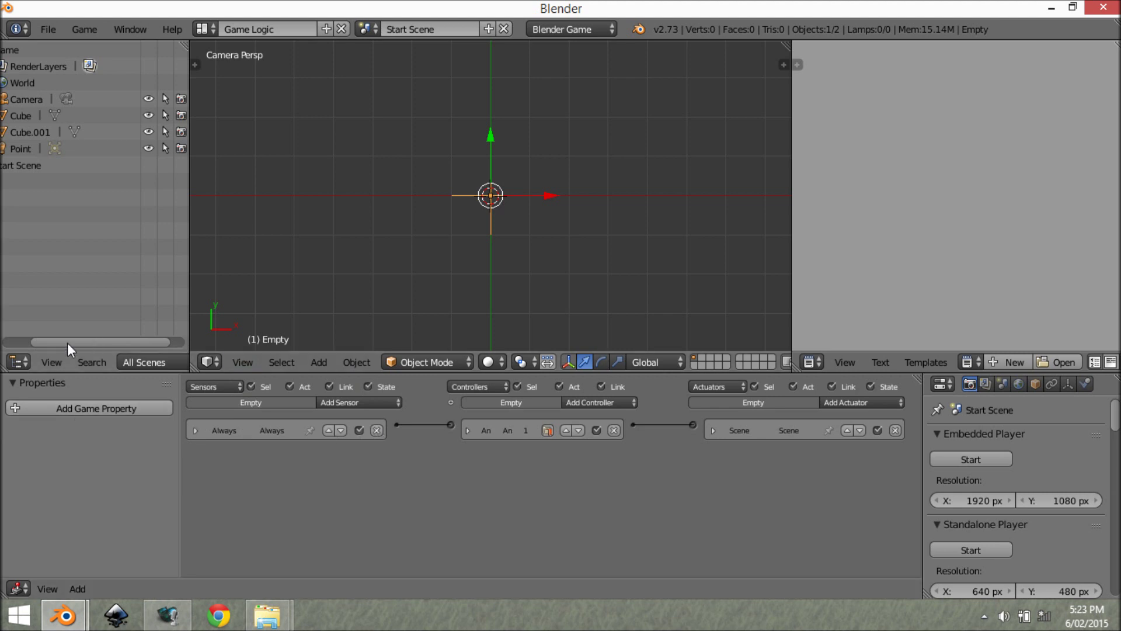
Add a Boolean game property named "stop" to the empty, widening the properties area to edit it.
{"action": "left_click", "coordinate": [118, 405]}
{"action": "left_click", "coordinate": [72, 435]}
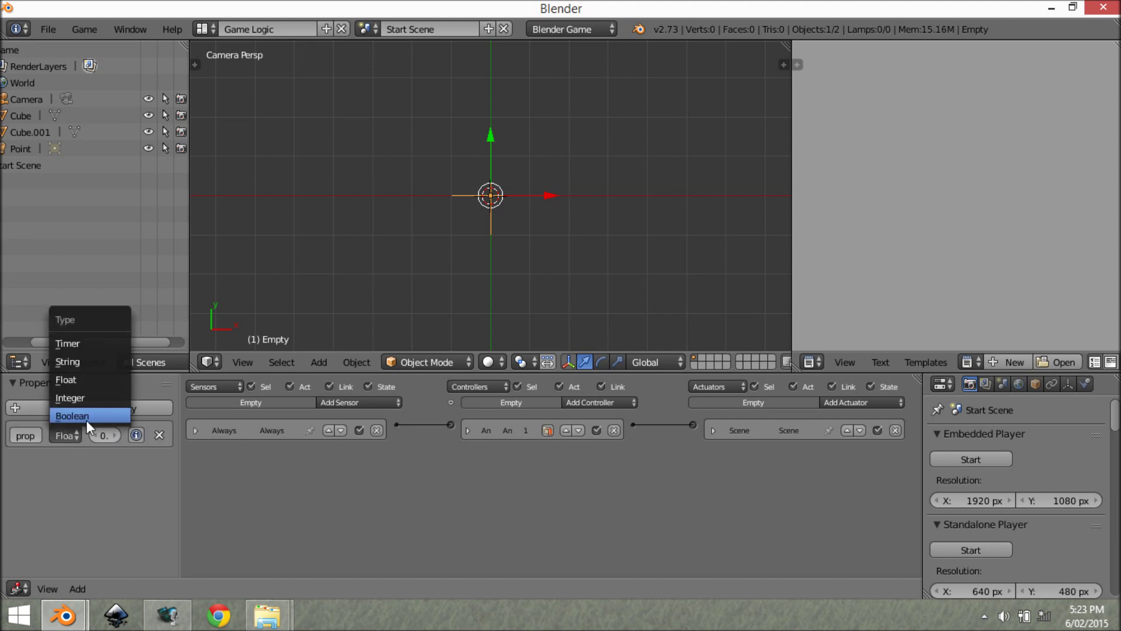
{"action": "left_click", "coordinate": [86, 418]}
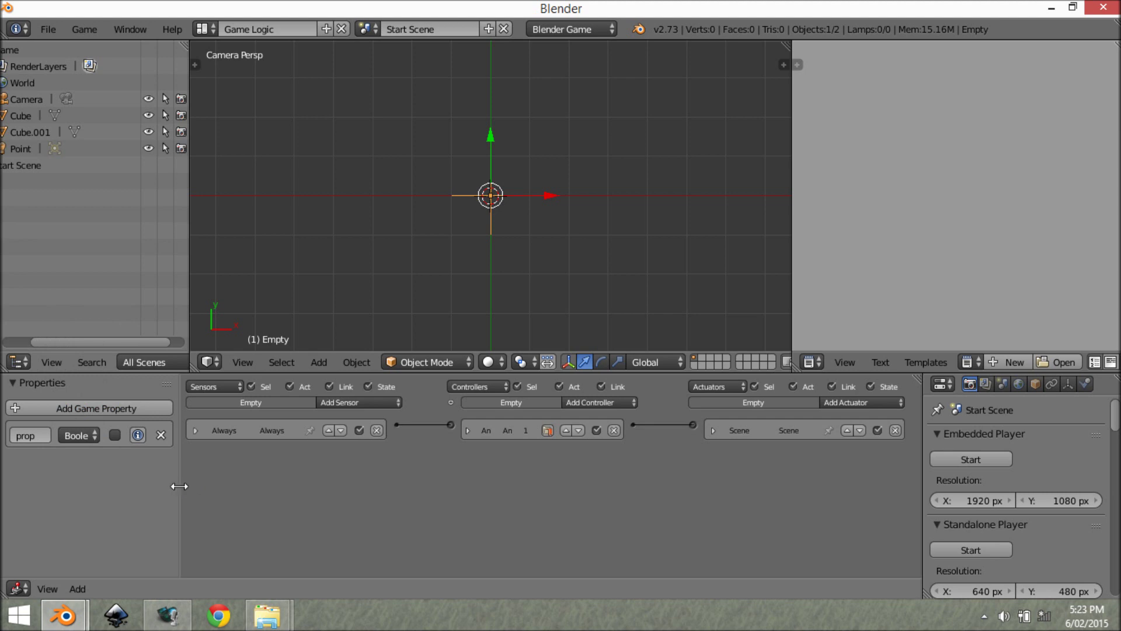
{"action": "left_click_drag", "start_coordinate": [177, 486], "coordinate": [233, 485]}
{"action": "left_click", "coordinate": [65, 436]}
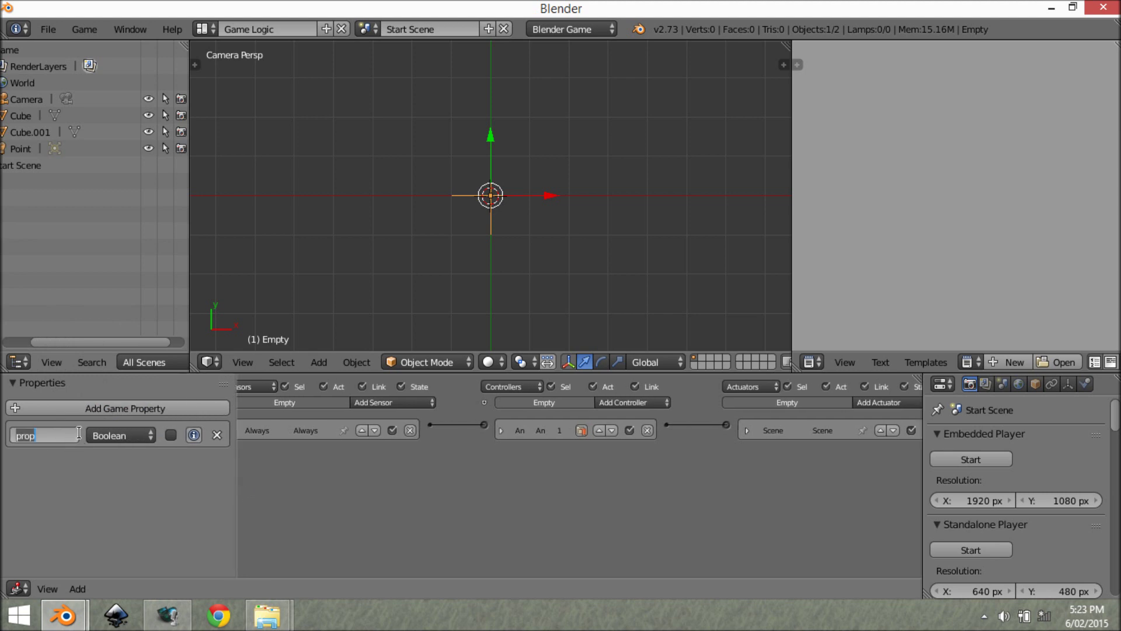
{"action": "type", "text": "stop"}
{"action": "key", "text": "Return"}
Add a Keyboard sensor to the empty and collapse it.
{"action": "key", "text": "Home"}
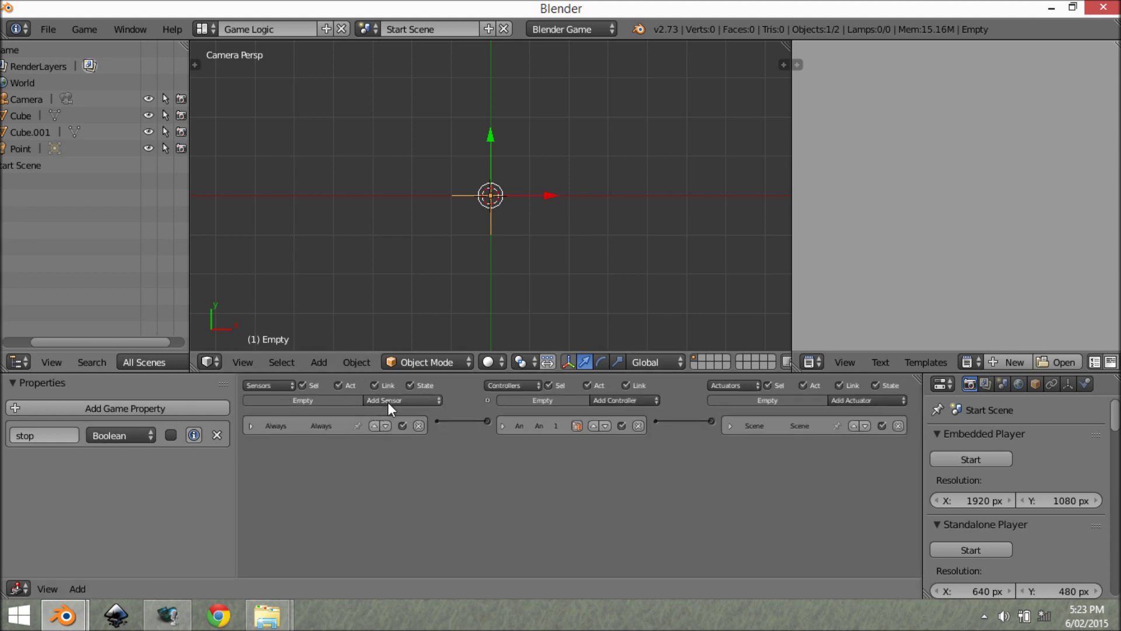
{"action": "left_click", "coordinate": [389, 401]}
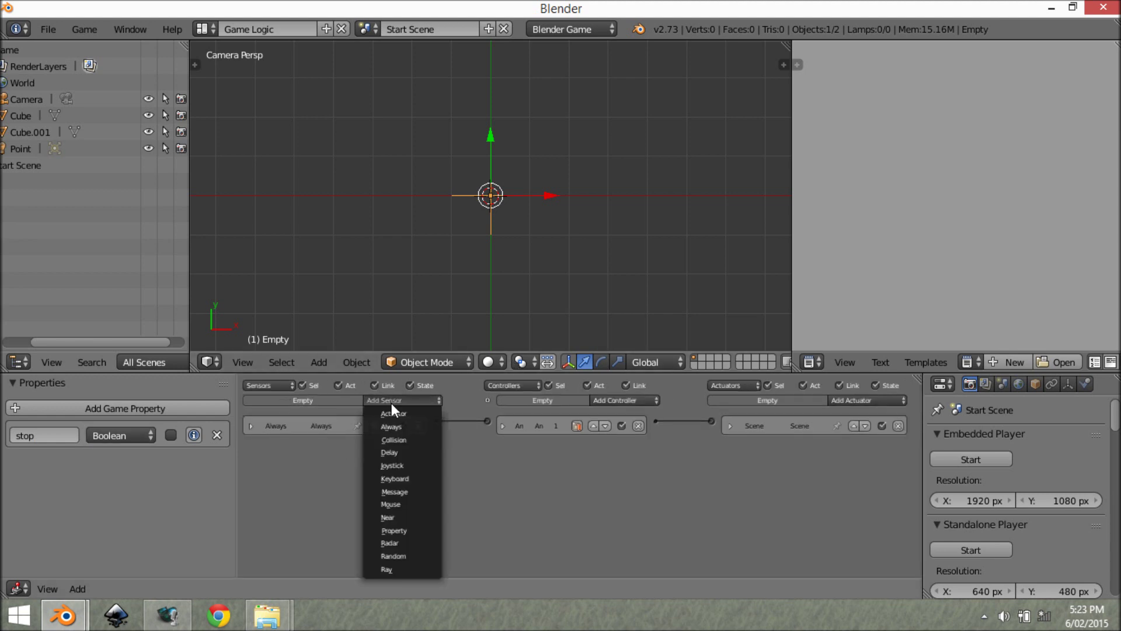
{"action": "left_click", "coordinate": [398, 479]}
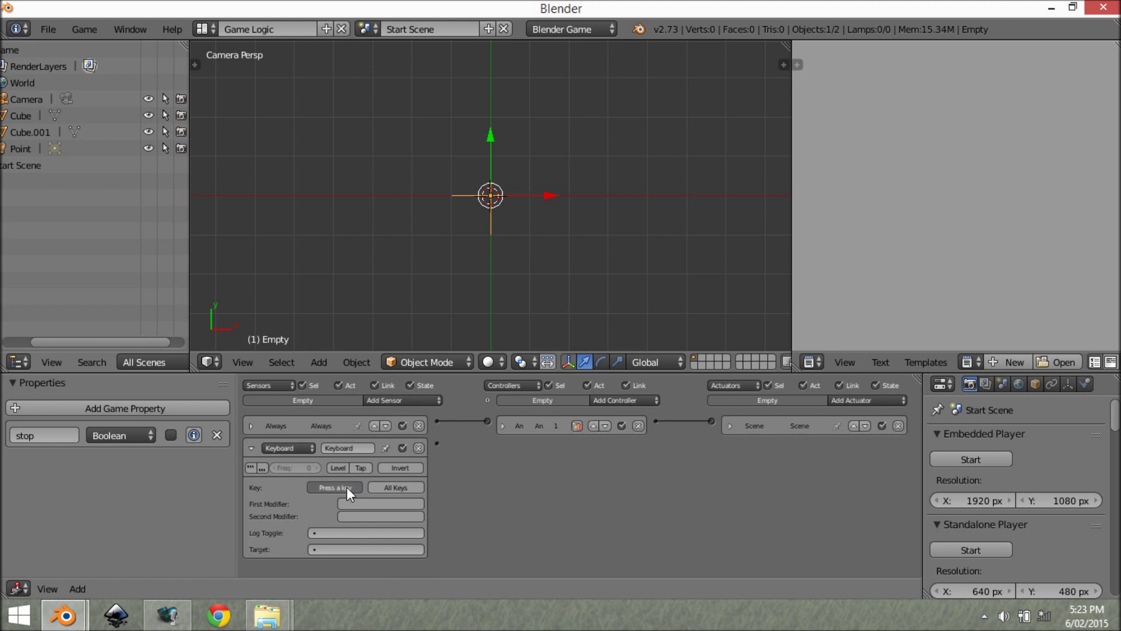
{"action": "left_click", "coordinate": [251, 448]}
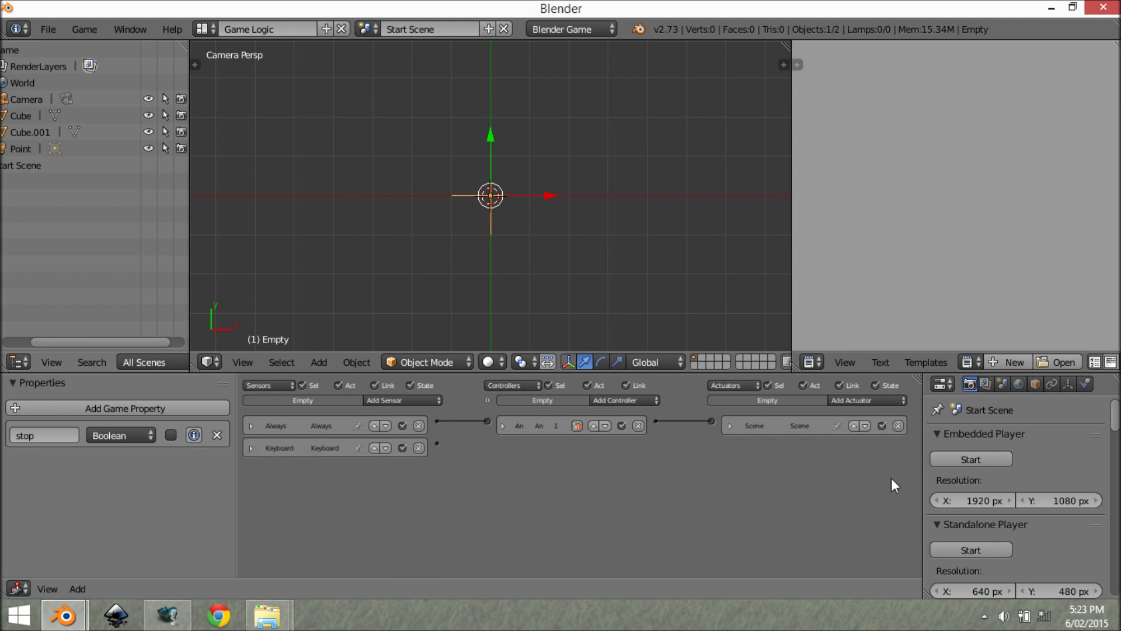
Add a Property actuator that toggles "stop", collapse it, and link the Keyboard sensor to it.
{"action": "left_click", "coordinate": [874, 401]}
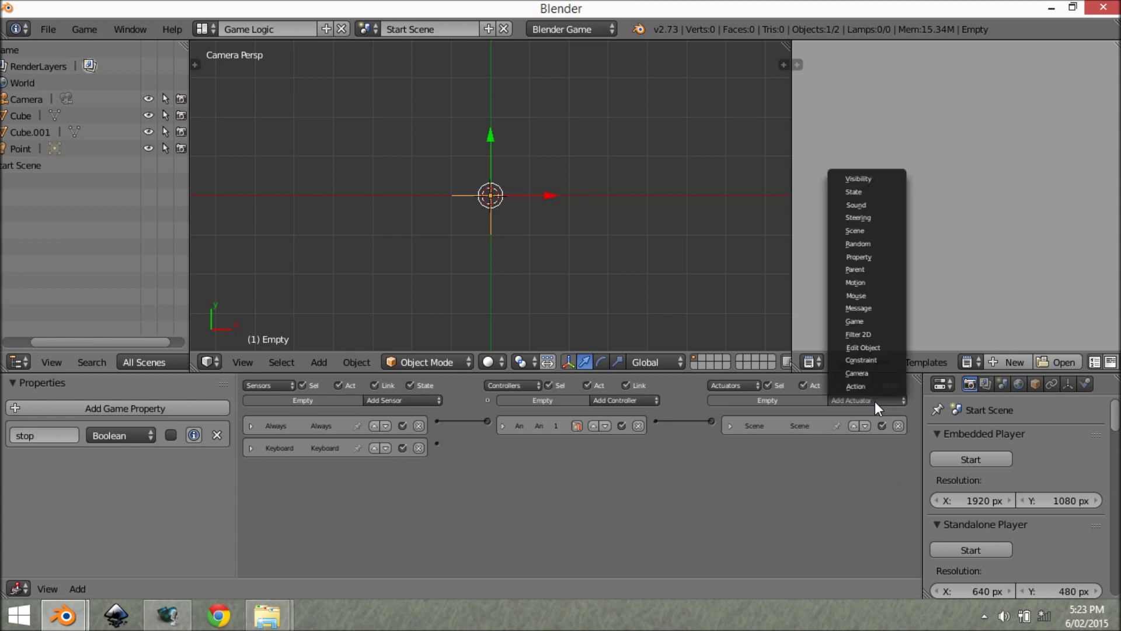
{"action": "left_click", "coordinate": [884, 256]}
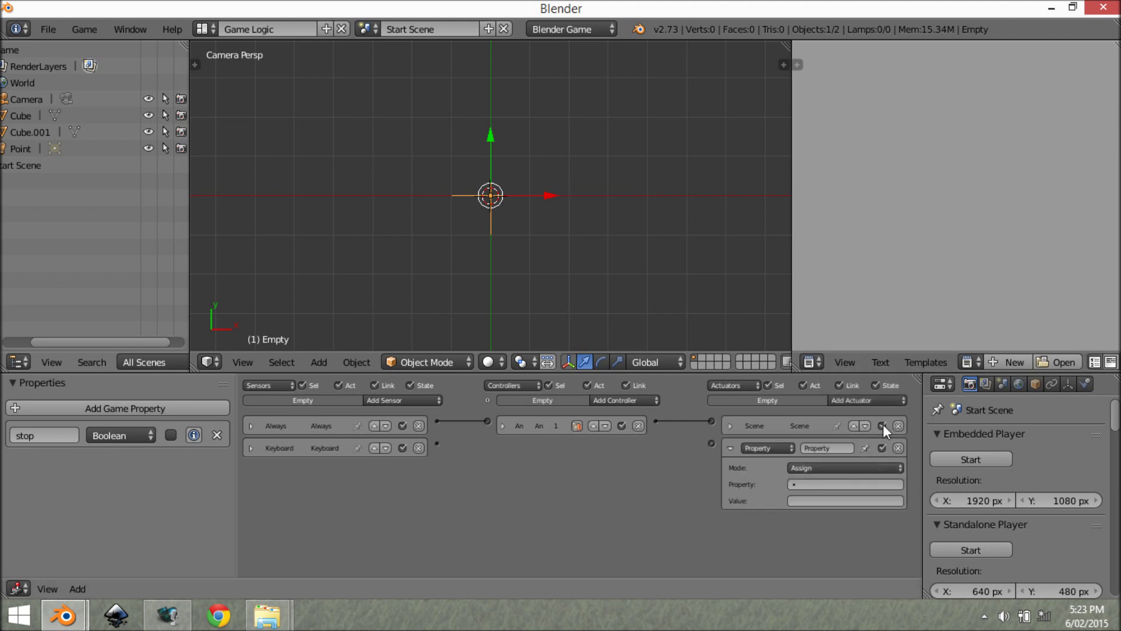
{"action": "left_click", "coordinate": [822, 464]}
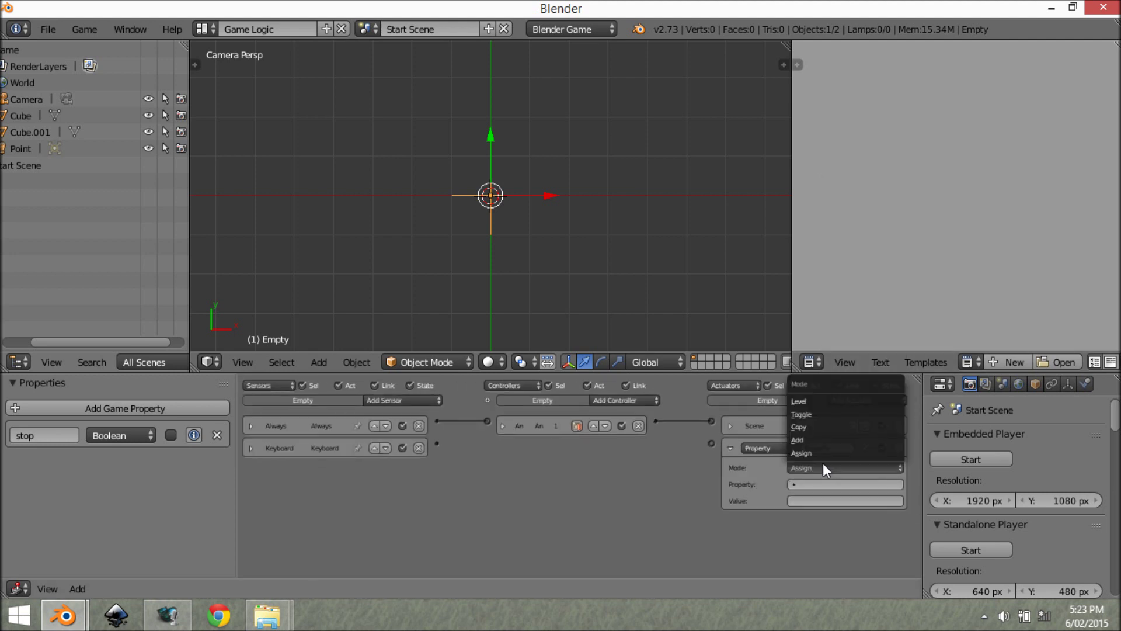
{"action": "left_click", "coordinate": [850, 413]}
{"action": "left_click", "coordinate": [832, 486]}
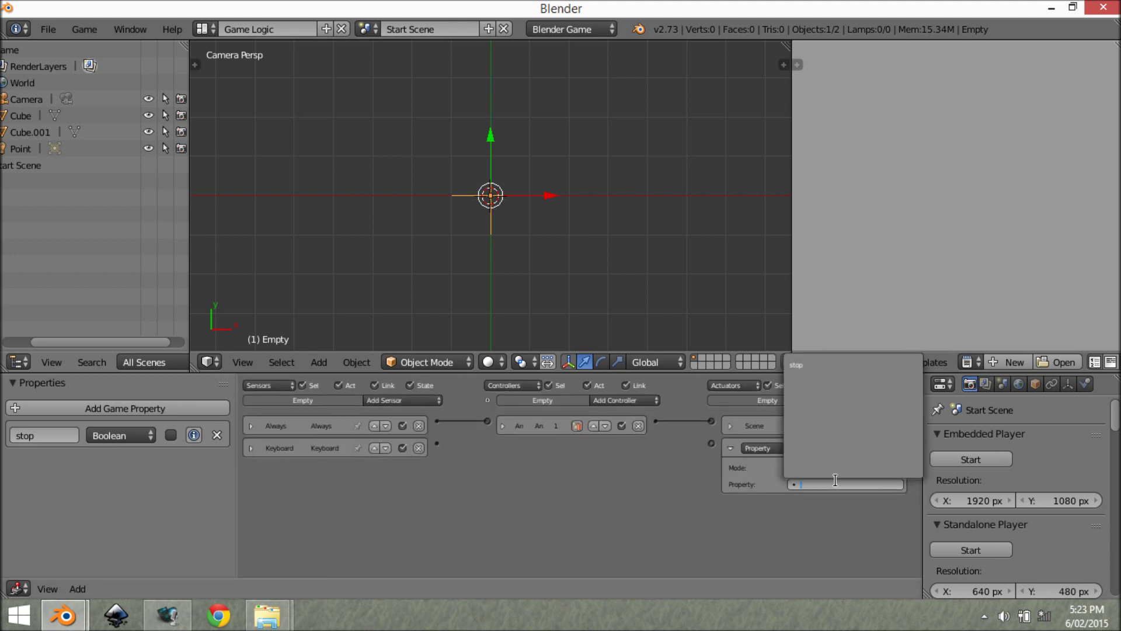
{"action": "left_click", "coordinate": [863, 364]}
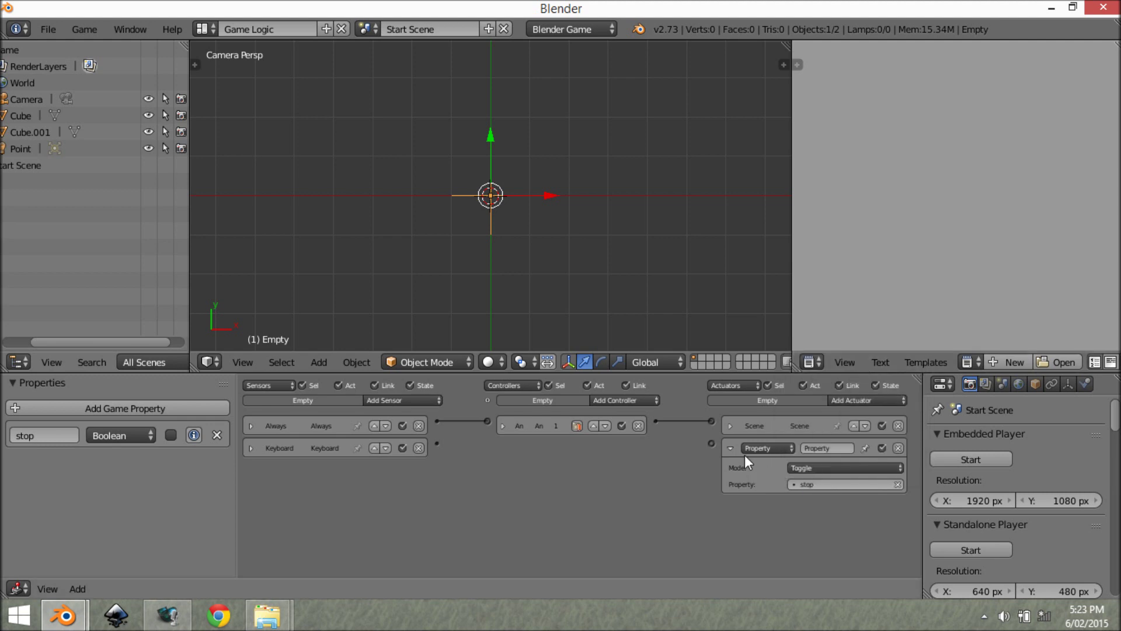
{"action": "left_click", "coordinate": [731, 448]}
{"action": "left_click_drag", "start_coordinate": [436, 443], "coordinate": [711, 444]}
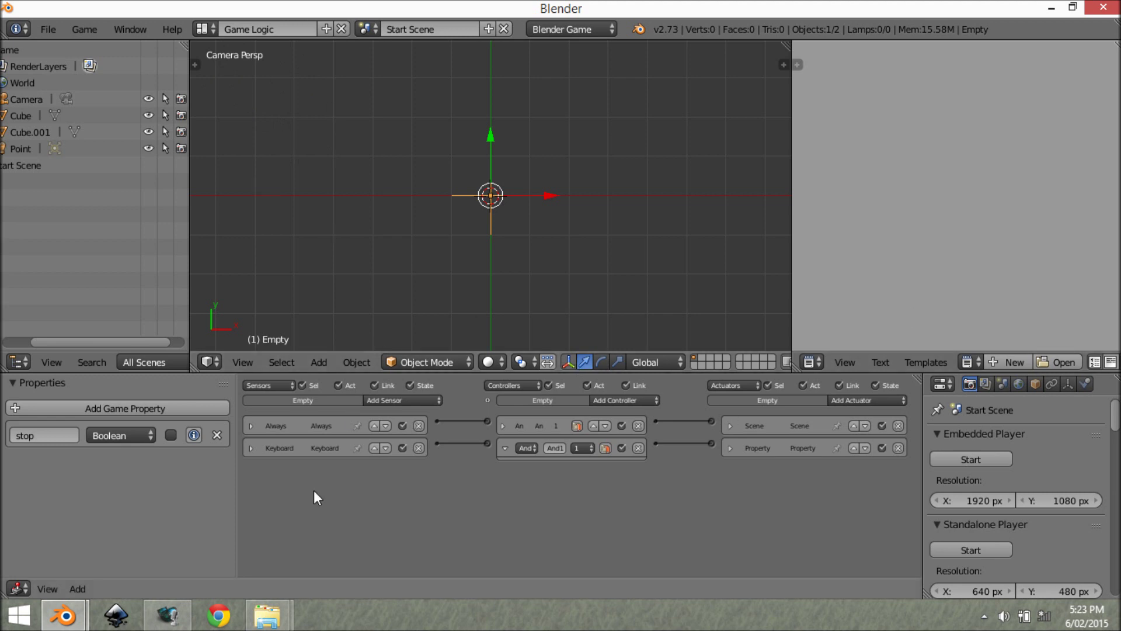
Enable debug display for the "stop" property, turn on Show Debug Properties, and test-run the game.
{"action": "left_click", "coordinate": [194, 435]}
{"action": "left_click", "coordinate": [93, 28]}
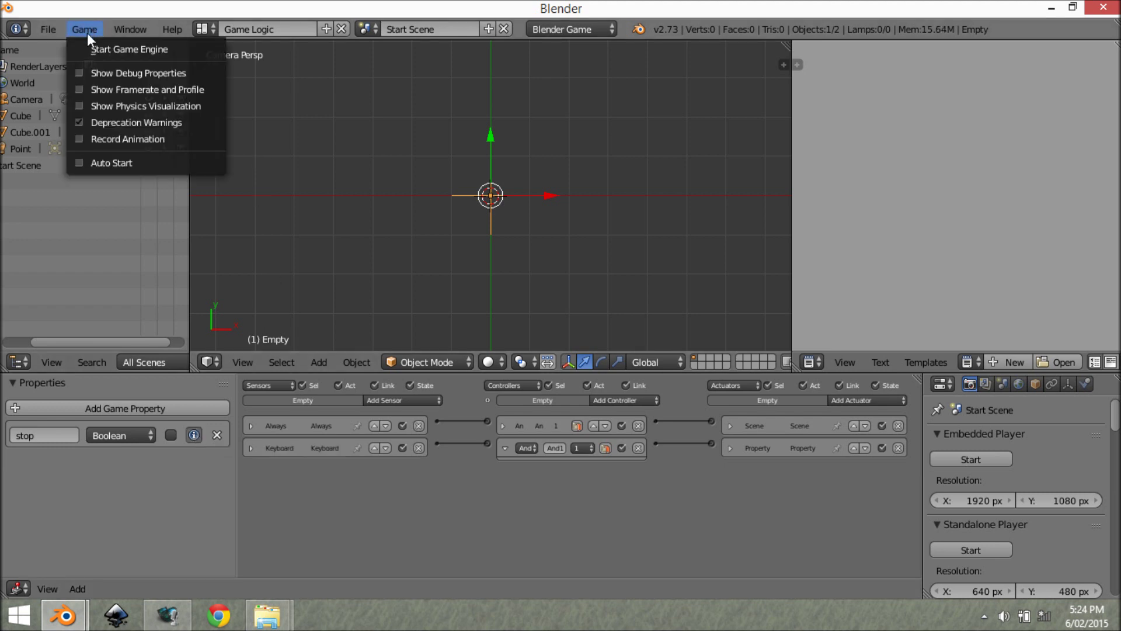
{"action": "left_click", "coordinate": [79, 70]}
{"action": "key", "text": "p"}
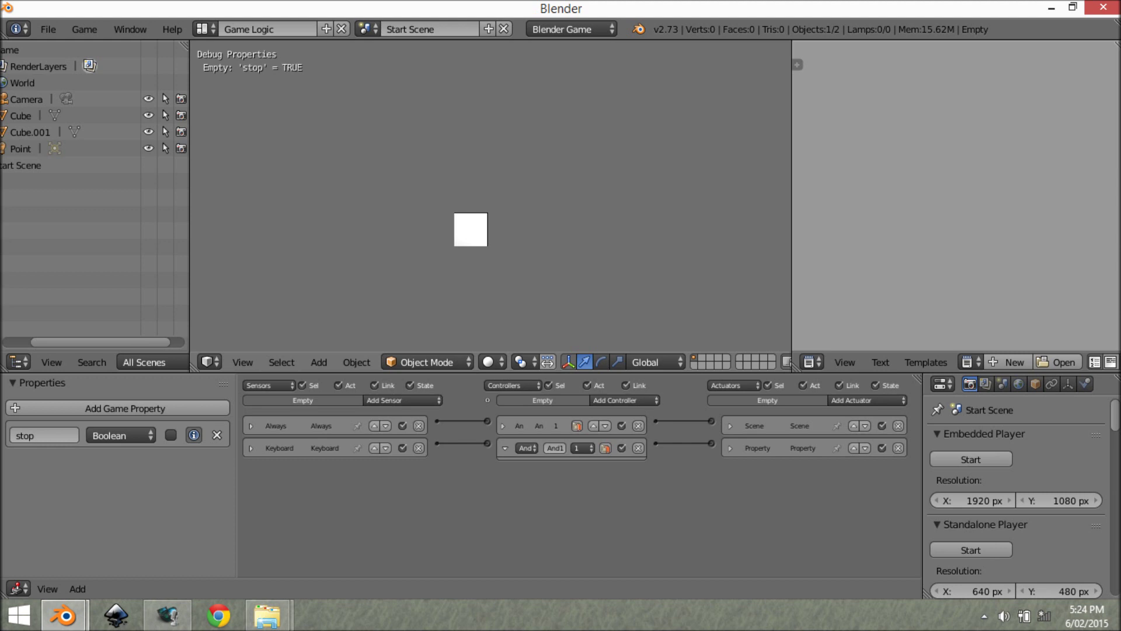
{"action": "key", "text": "Escape"}
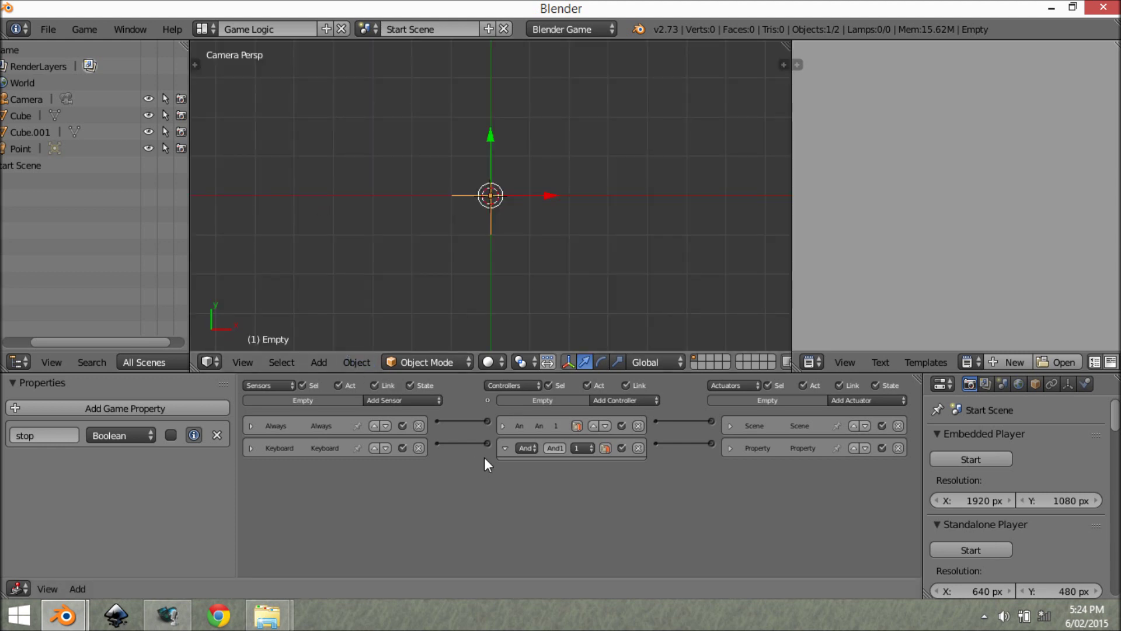
Collapse the Keyboard sensor's And controller and add a collapsed Property sensor checking that "stop" equals true.
{"action": "left_click", "coordinate": [505, 448]}
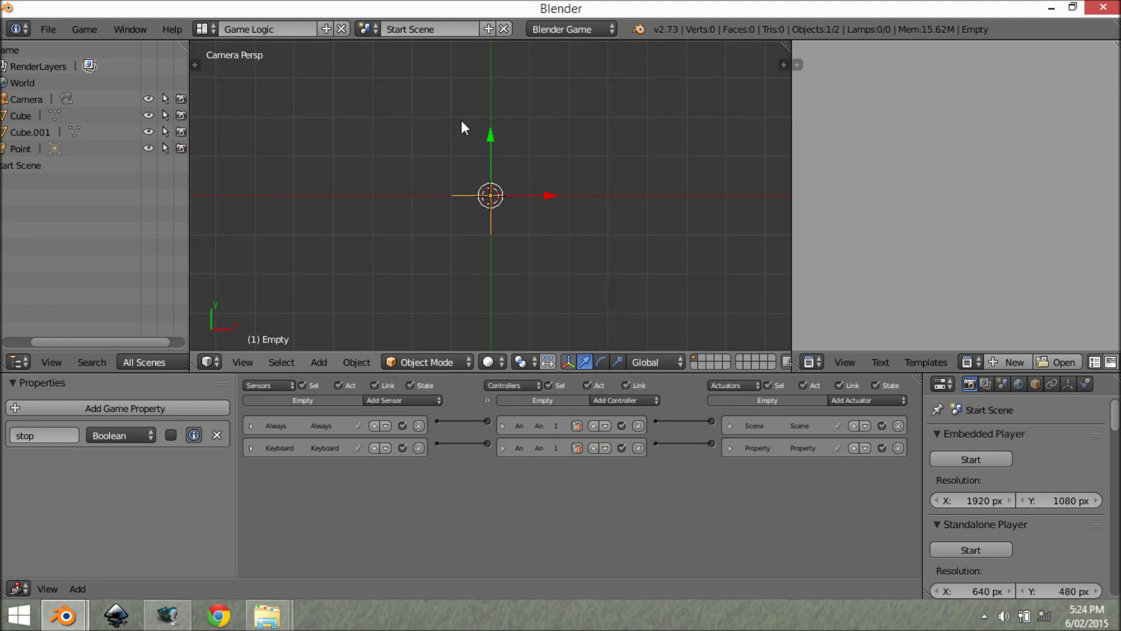
{"action": "left_click", "coordinate": [427, 401]}
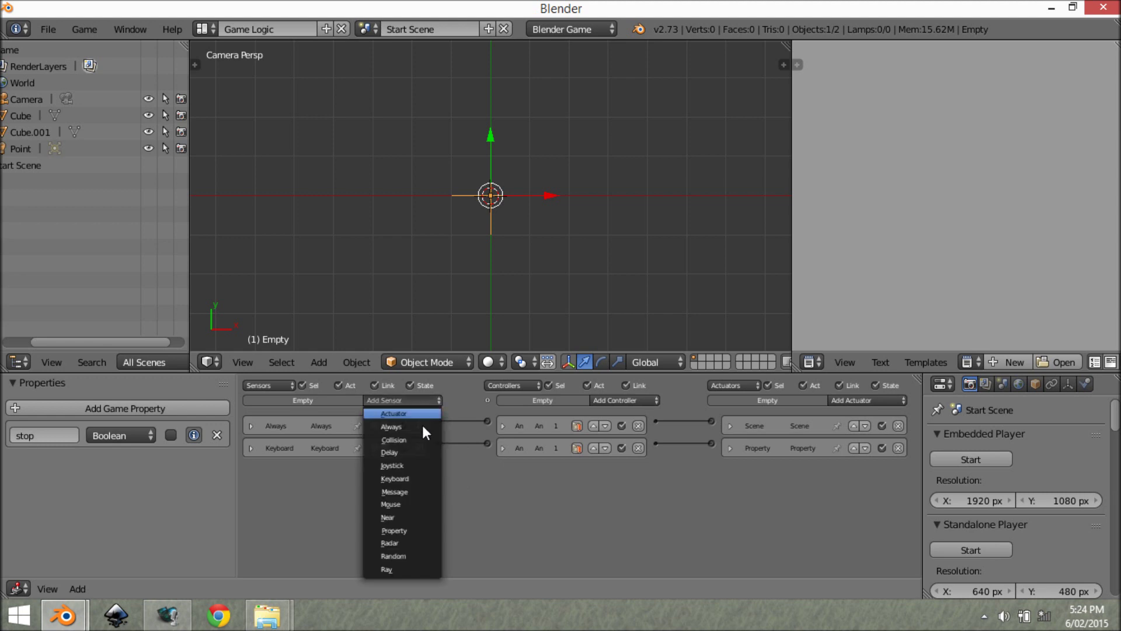
{"action": "left_click", "coordinate": [423, 530]}
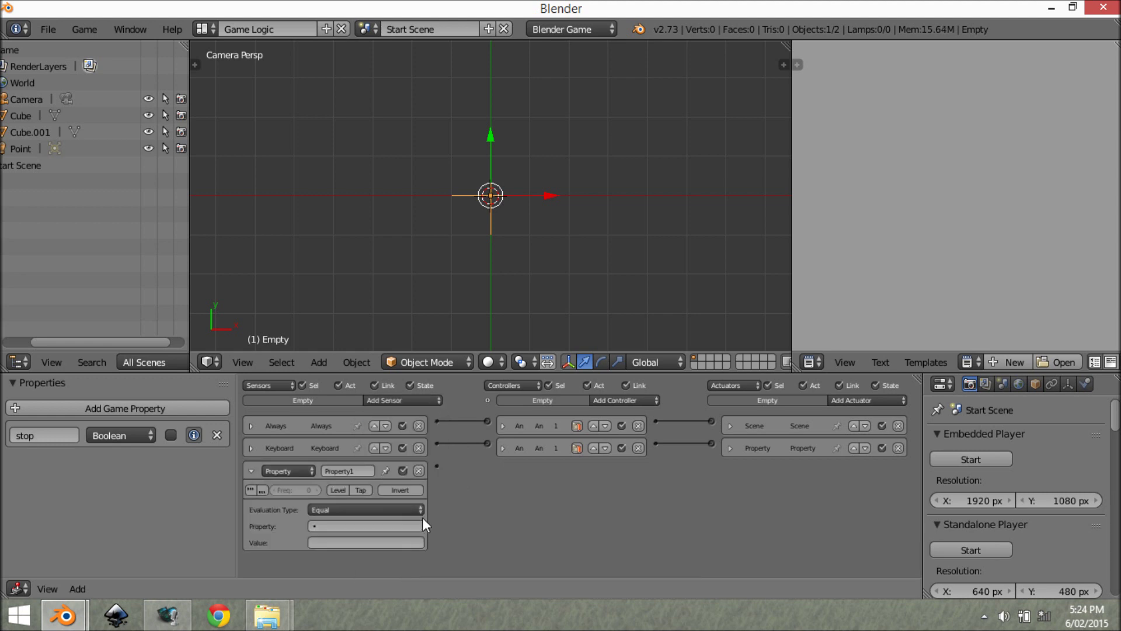
{"action": "left_click", "coordinate": [356, 526]}
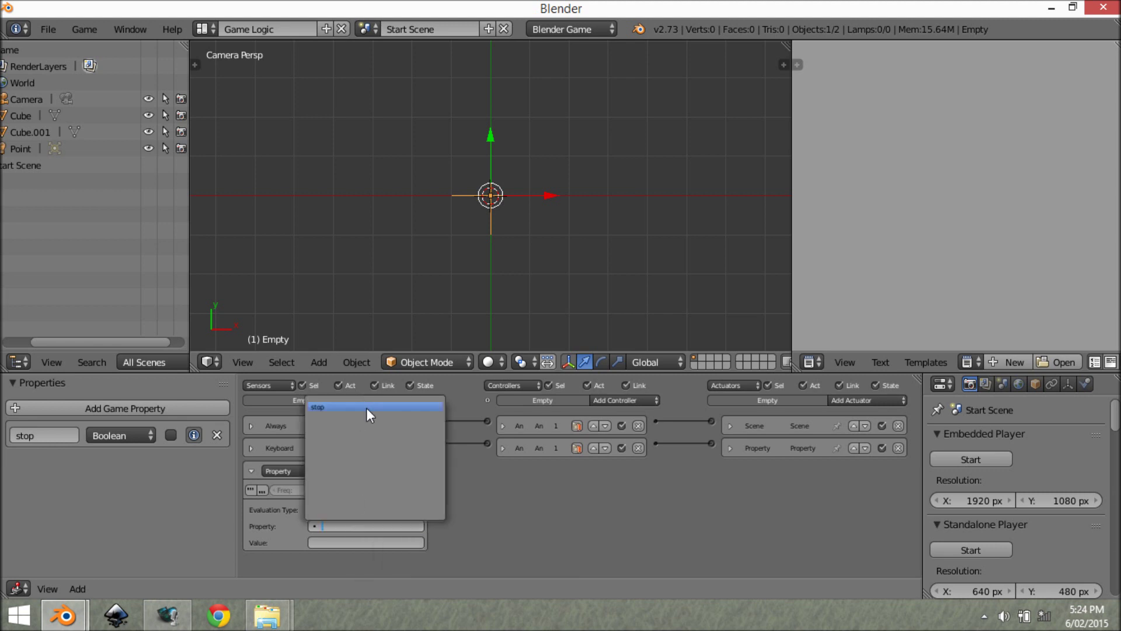
{"action": "left_click", "coordinate": [367, 407]}
{"action": "left_click", "coordinate": [354, 543]}
{"action": "type", "text": "tr"}
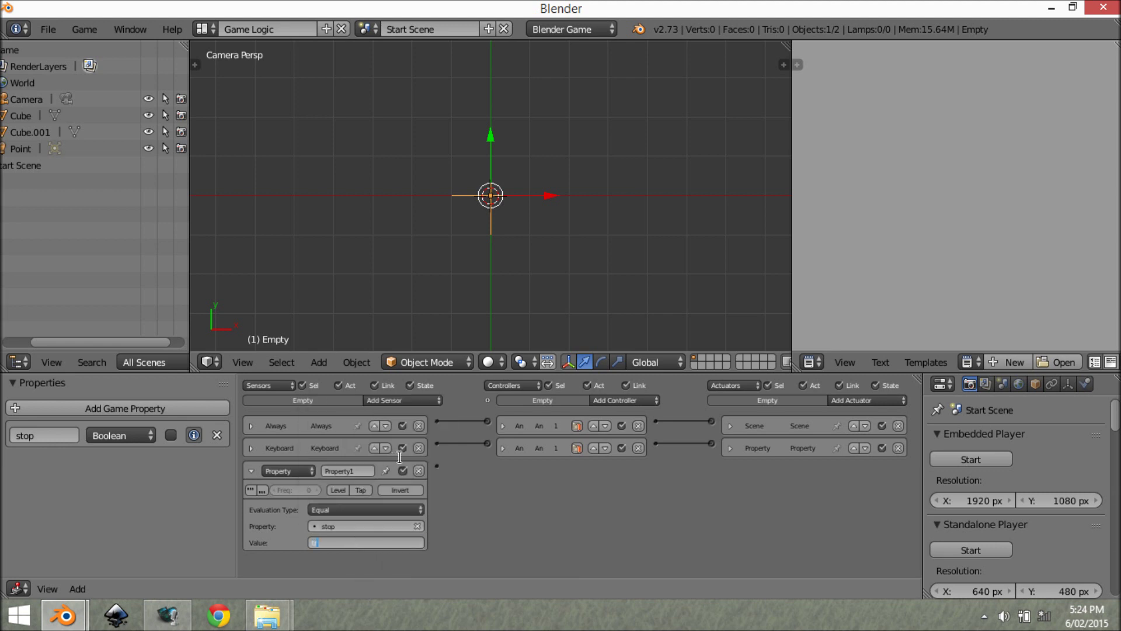
{"action": "type", "text": "ue"}
{"action": "key", "text": "Return"}
{"action": "left_click", "coordinate": [248, 468]}
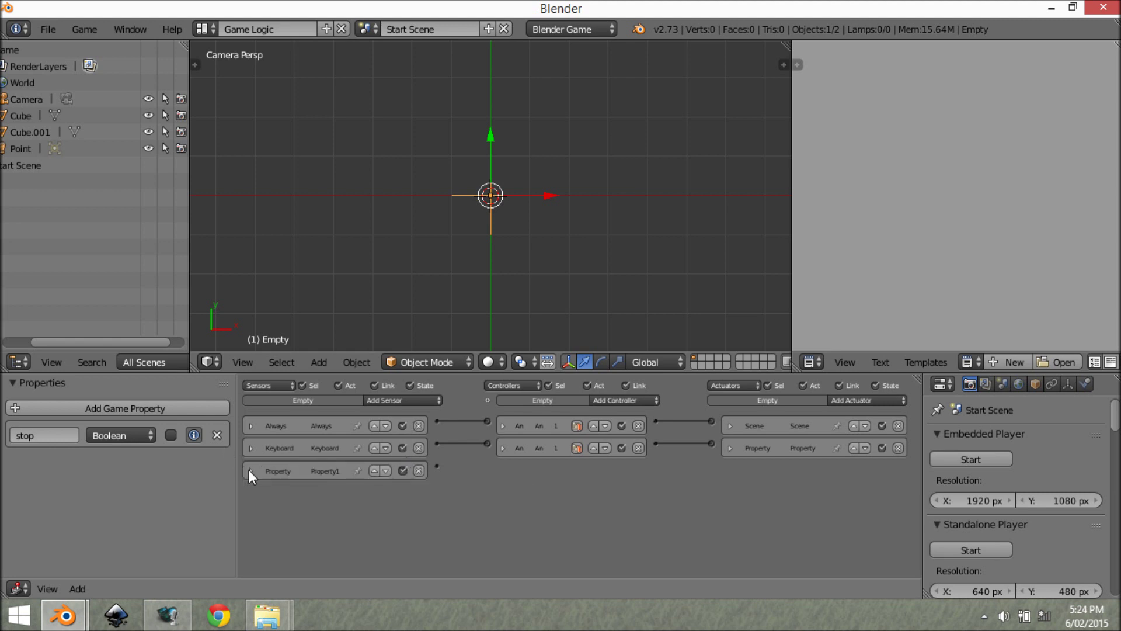
{"action": "left_click", "coordinate": [248, 469]}
{"action": "left_click", "coordinate": [250, 470]}
{"action": "left_click", "coordinate": [169, 435]}
Add a Scene actuator in Suspend Scene mode targeting the Game scene, and collapse it.
{"action": "left_click", "coordinate": [841, 400]}
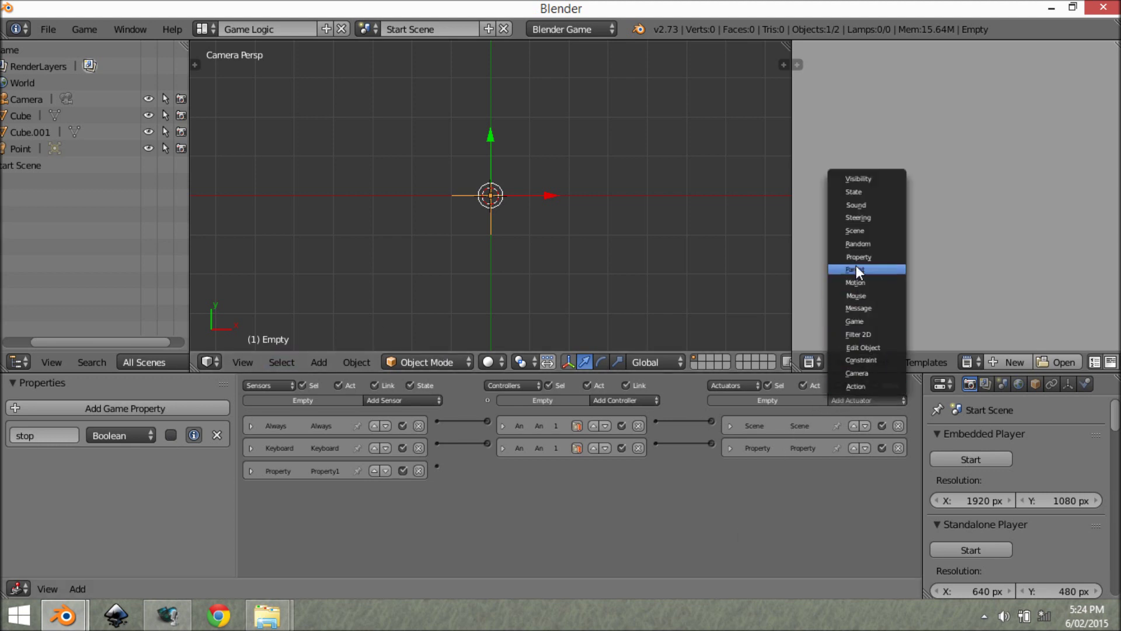
{"action": "left_click", "coordinate": [857, 231]}
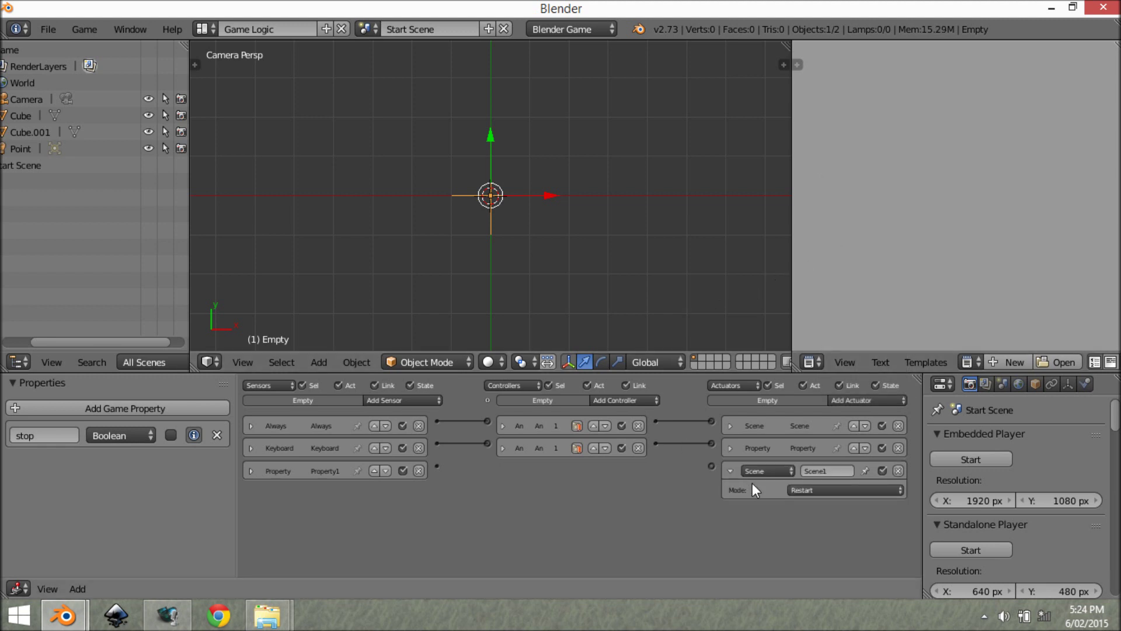
{"action": "left_click", "coordinate": [815, 492]}
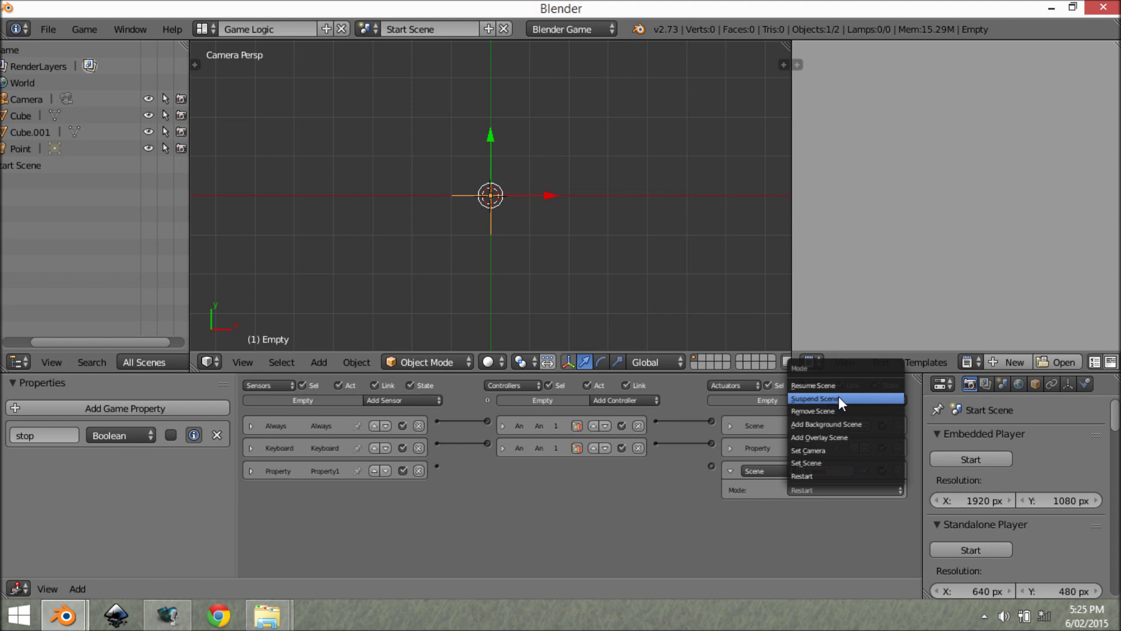
{"action": "left_click", "coordinate": [892, 397]}
{"action": "scroll", "coordinate": [855, 499], "scroll_direction": "up", "scroll_amount": 2}
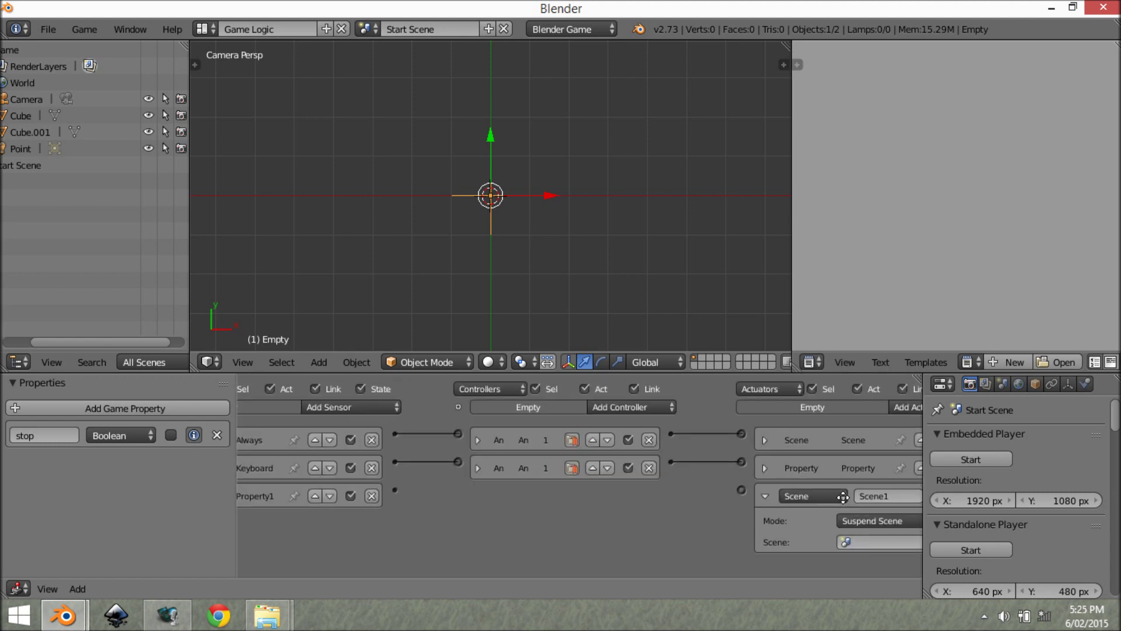
{"action": "middle_click_drag", "start_coordinate": [843, 496], "coordinate": [845, 553]}
{"action": "left_click", "coordinate": [838, 543]}
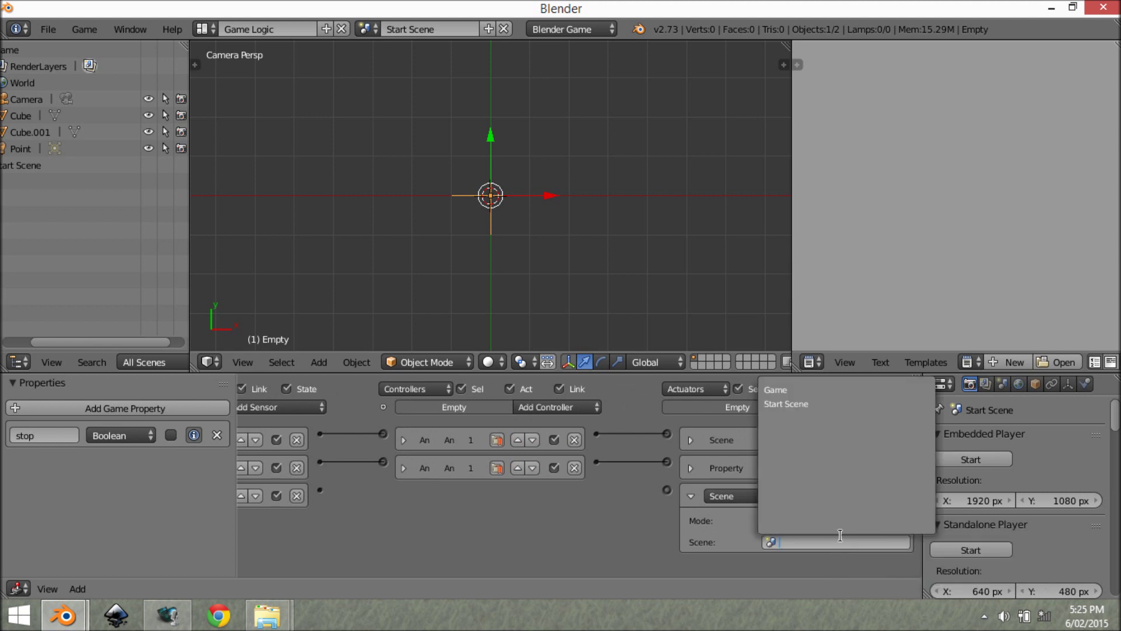
{"action": "left_click", "coordinate": [837, 390]}
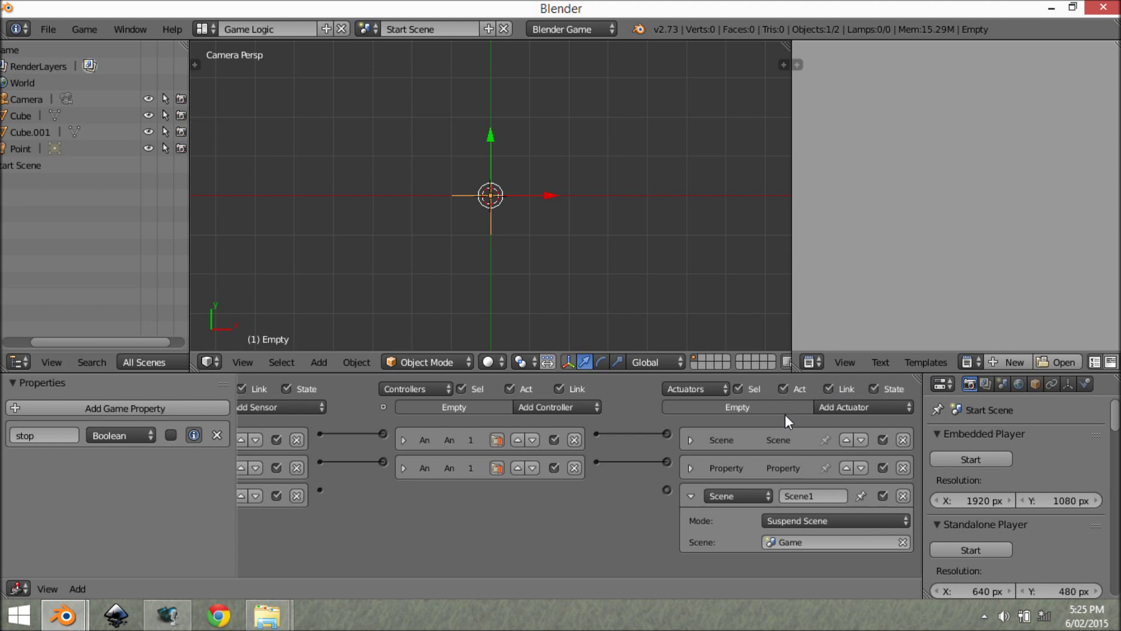
{"action": "left_click", "coordinate": [694, 496]}
Link the Property sensor to the Suspend Scene actuator and collapse the And controller between them.
{"action": "left_click_drag", "start_coordinate": [318, 490], "coordinate": [667, 489]}
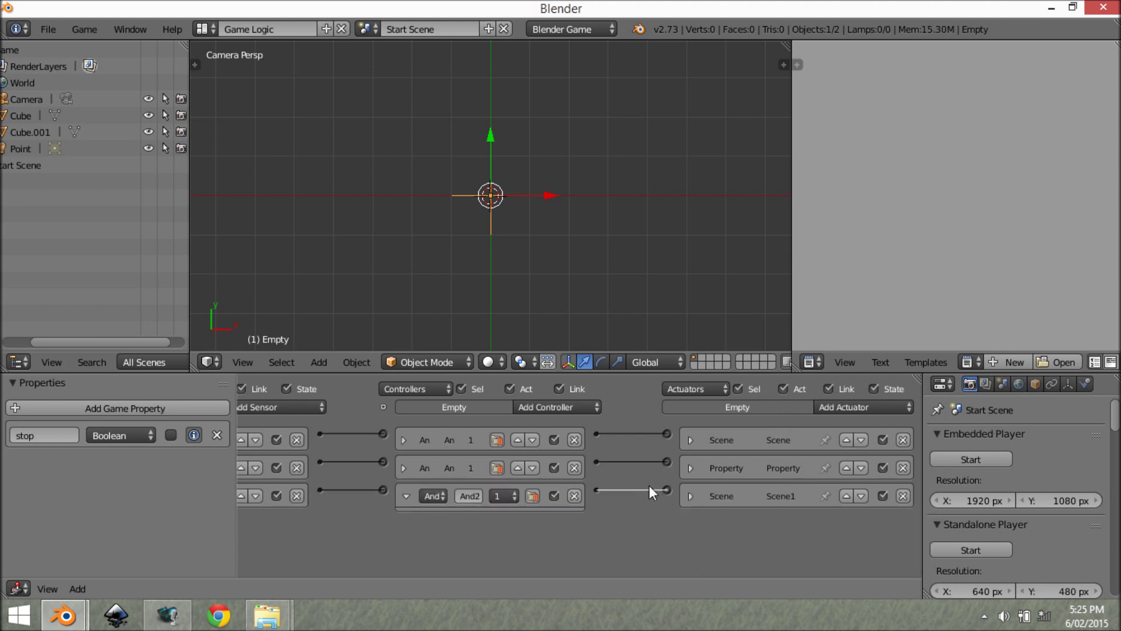
{"action": "left_click", "coordinate": [408, 494]}
{"action": "scroll", "coordinate": [444, 499], "scroll_direction": "down", "scroll_amount": 1, "text": "ctrl"}
{"action": "scroll", "coordinate": [444, 496], "scroll_direction": "down", "scroll_amount": 1, "text": "ctrl"}
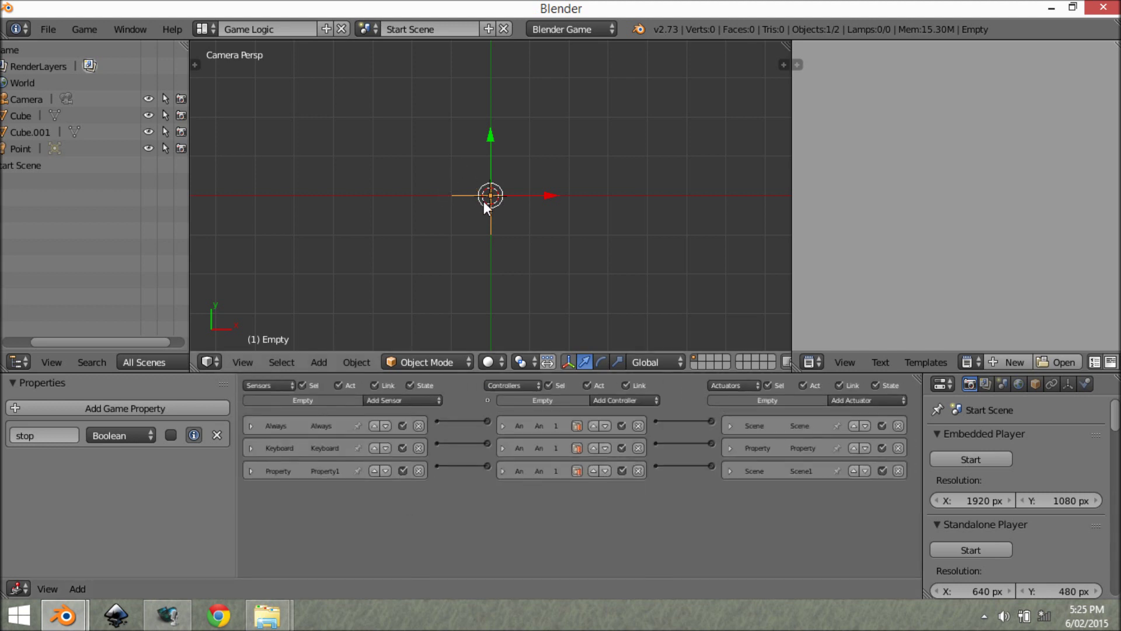
Run the game to test pausing it through the "stop" toggle, and end the run.
{"action": "key", "text": "p"}
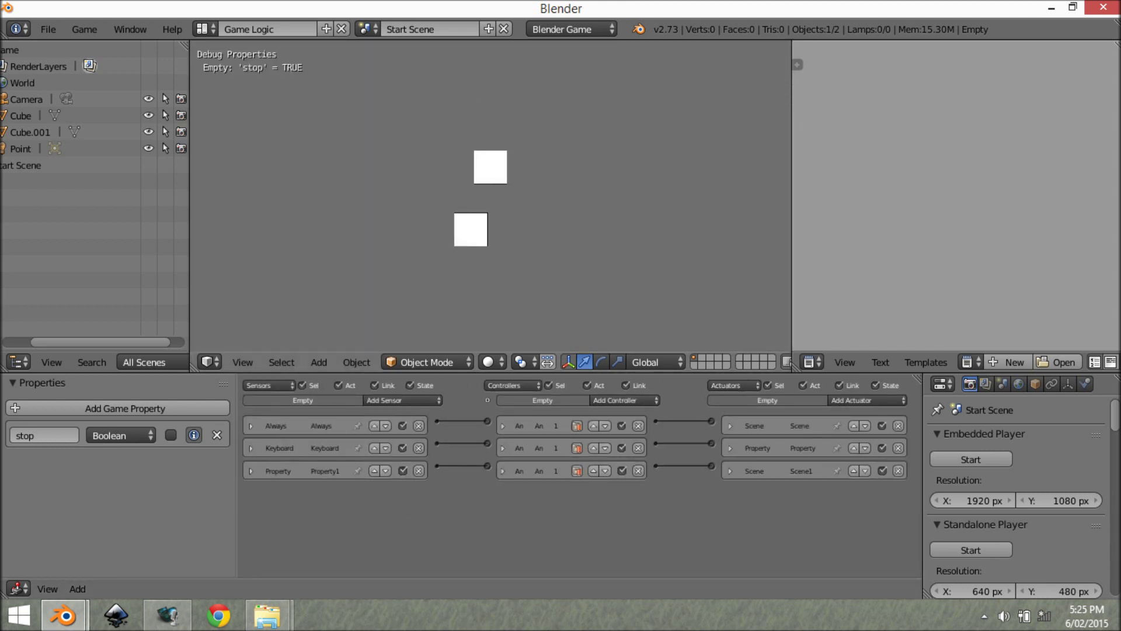
{"action": "key", "text": "space"}
{"action": "key", "text": "Escape"}
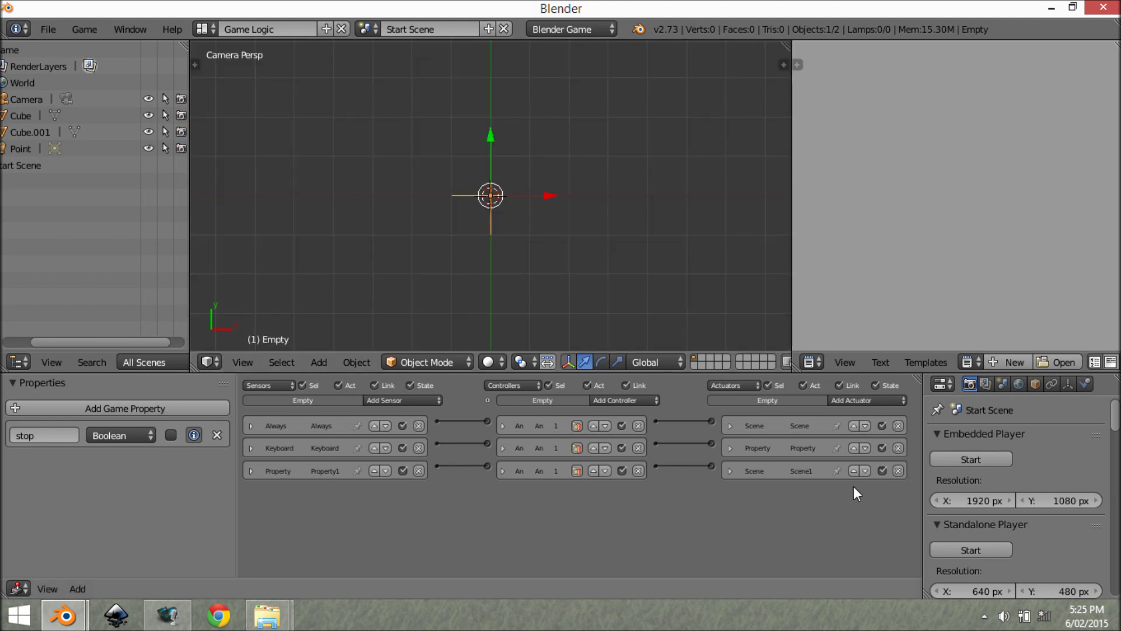
Add a collapsed Nand controller, link the Property sensor to it, and check the sensor's settings.
{"action": "left_click", "coordinate": [635, 399]}
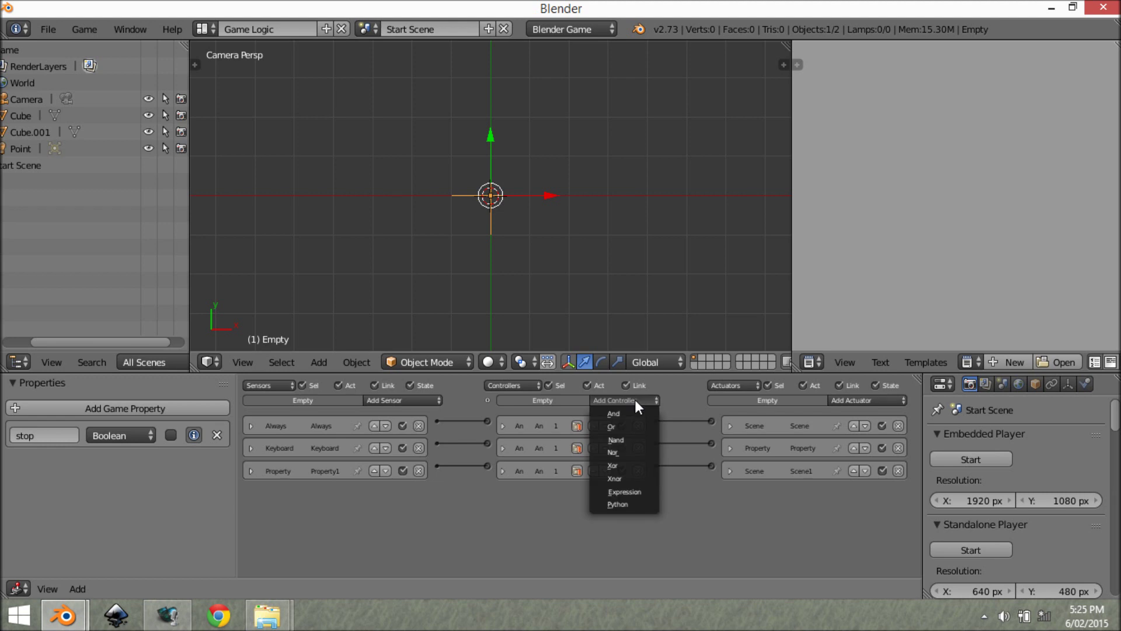
{"action": "left_click", "coordinate": [639, 439]}
{"action": "scroll", "coordinate": [544, 502], "scroll_direction": "up", "scroll_amount": 1, "text": "ctrl"}
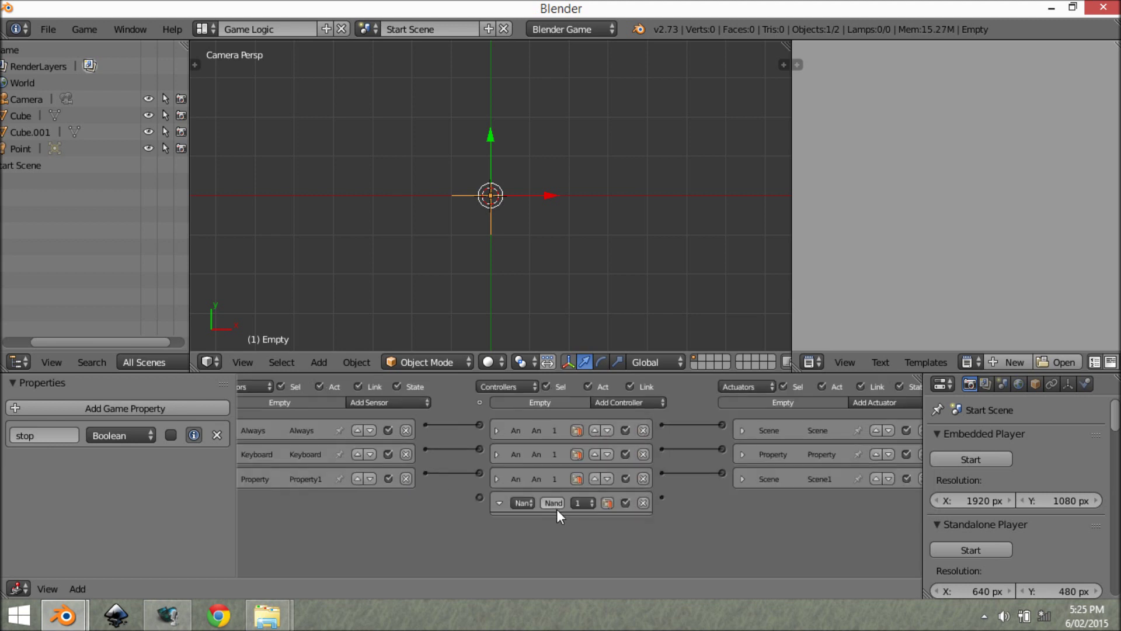
{"action": "left_click", "coordinate": [496, 501]}
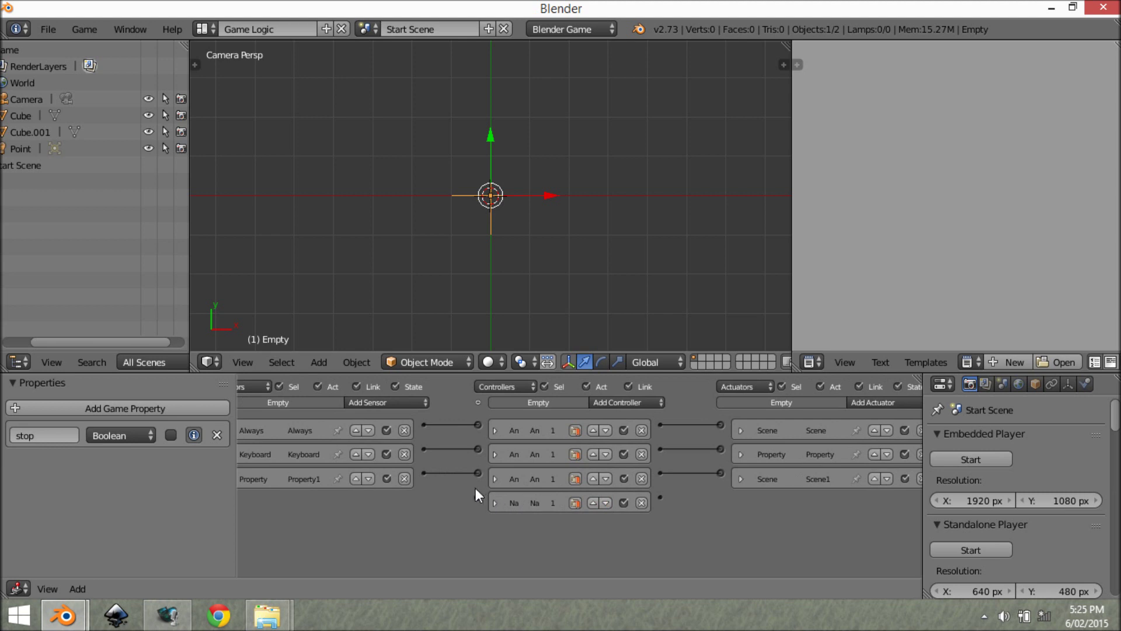
{"action": "left_click_drag", "start_coordinate": [423, 471], "coordinate": [478, 497]}
{"action": "scroll", "coordinate": [245, 480], "scroll_direction": "left", "scroll_amount": 2, "text": "ctrl"}
{"action": "left_click", "coordinate": [253, 479]}
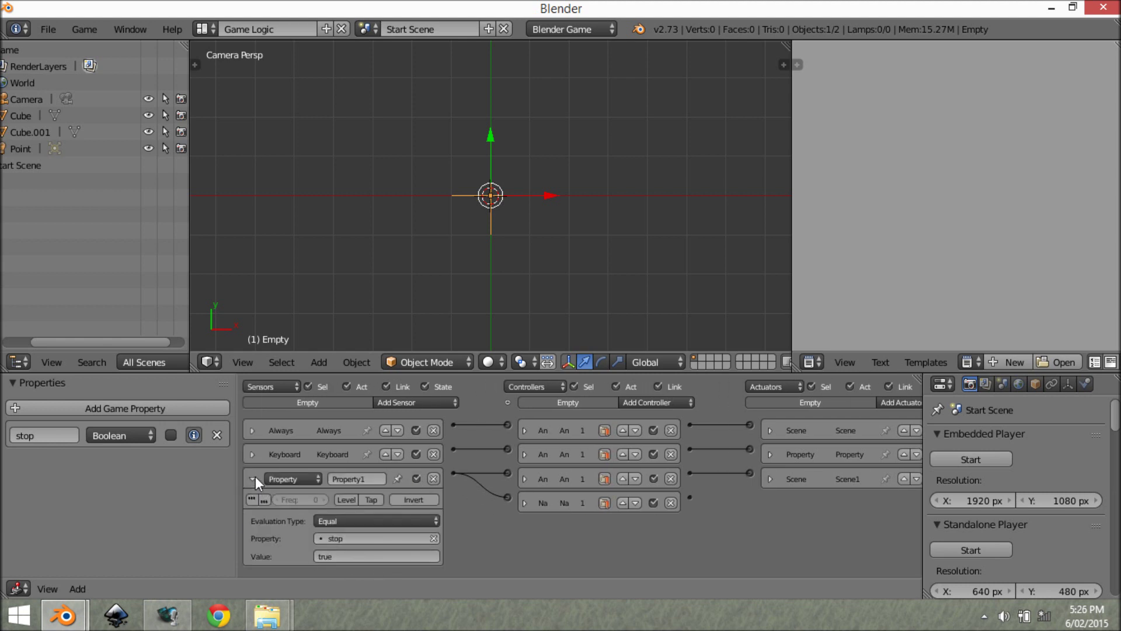
{"action": "left_click", "coordinate": [254, 478]}
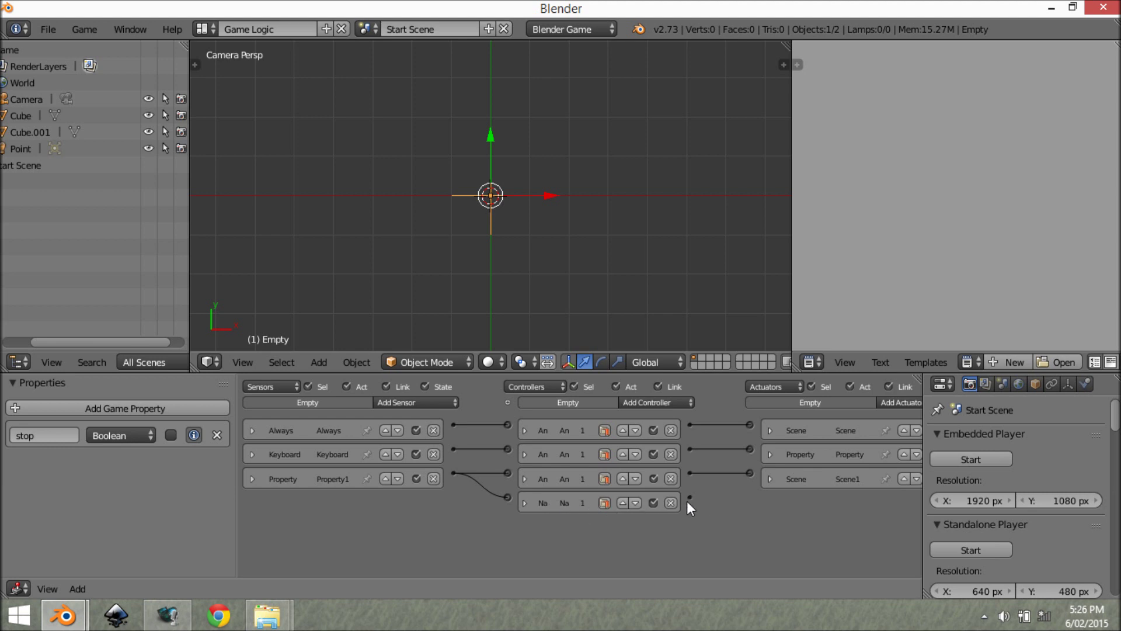
Add a Scene actuator in Resume Scene mode targeting the Game scene, link the Nand controller to it, and collapse it.
{"action": "scroll", "coordinate": [687, 502], "scroll_direction": "right", "scroll_amount": 2, "text": "ctrl"}
{"action": "left_click_drag", "start_coordinate": [643, 497], "coordinate": [877, 495]}
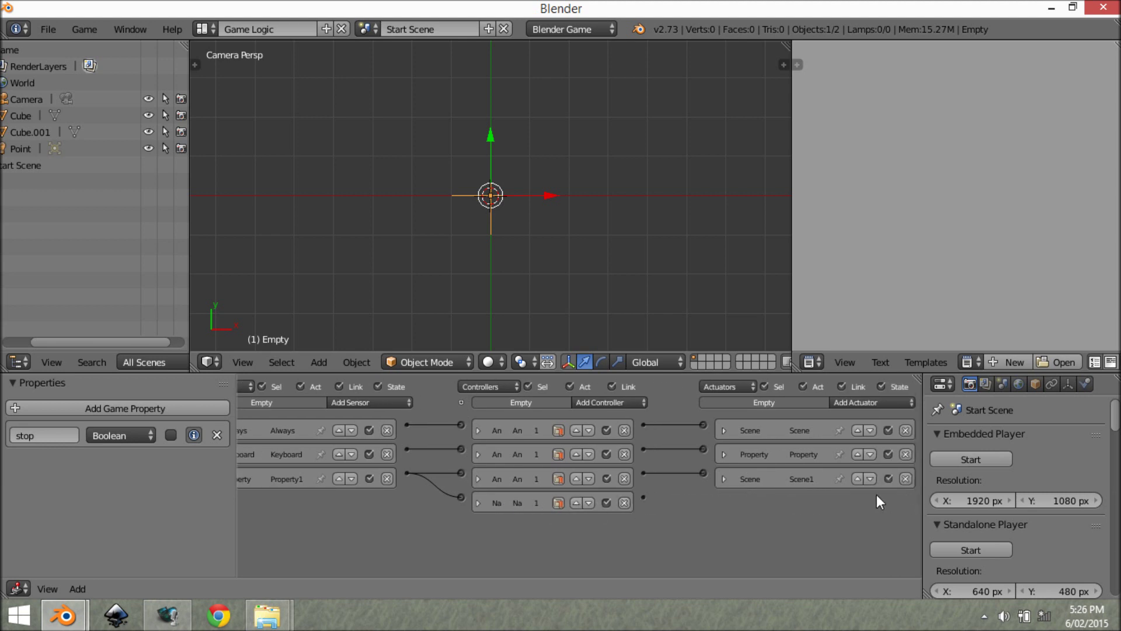
{"action": "left_click", "coordinate": [861, 402]}
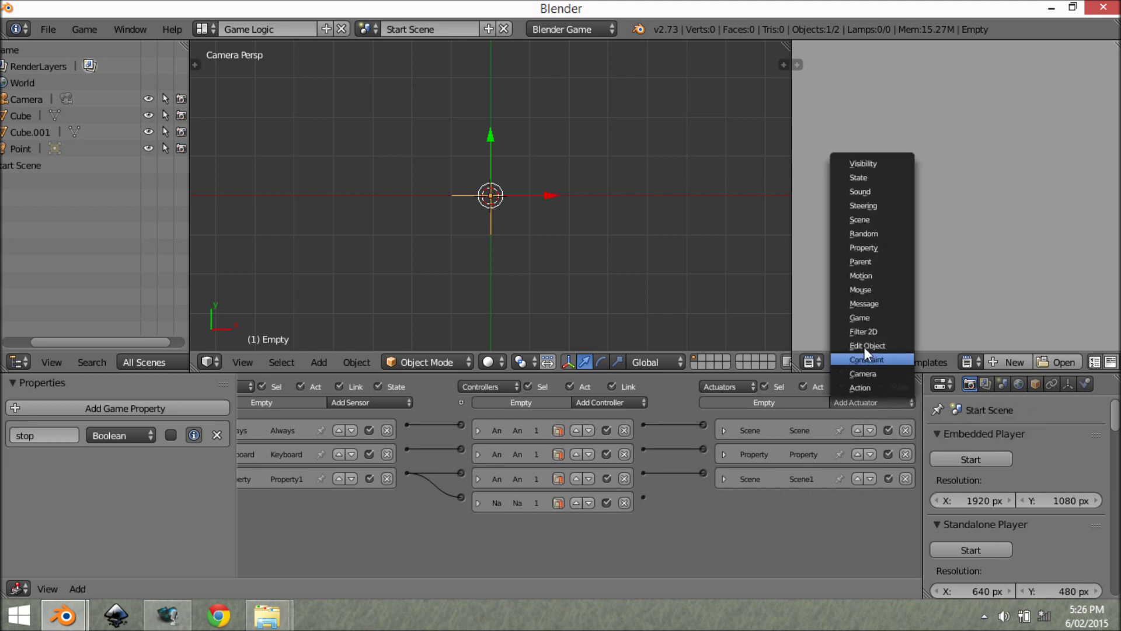
{"action": "left_click", "coordinate": [884, 217]}
{"action": "left_click", "coordinate": [858, 522]}
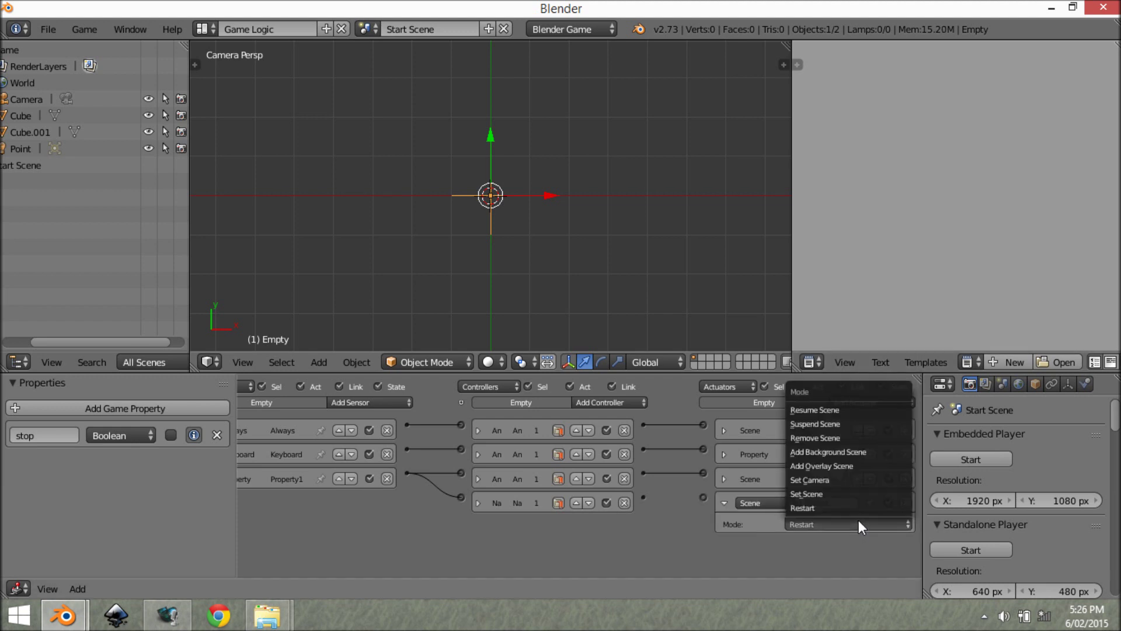
{"action": "left_click", "coordinate": [874, 410]}
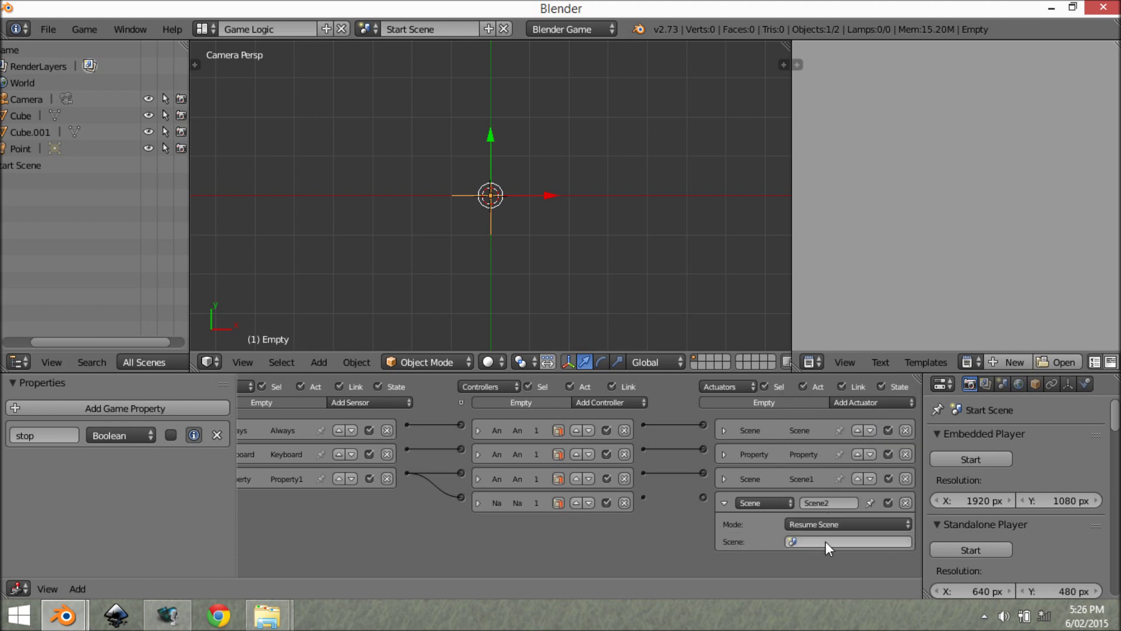
{"action": "left_click", "coordinate": [825, 541]}
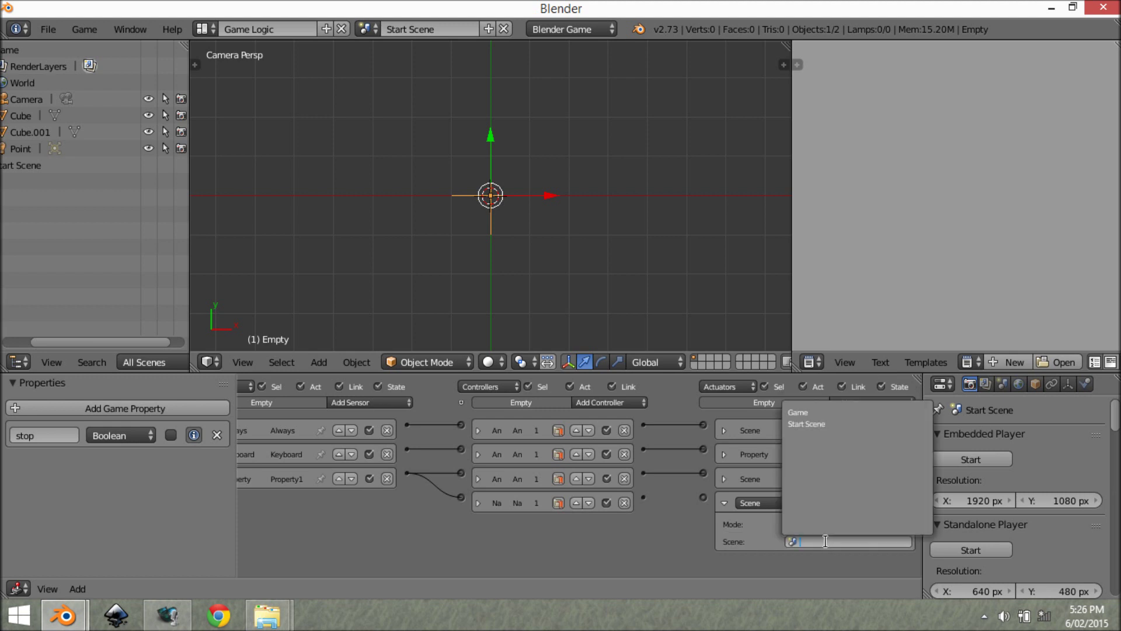
{"action": "left_click", "coordinate": [853, 412]}
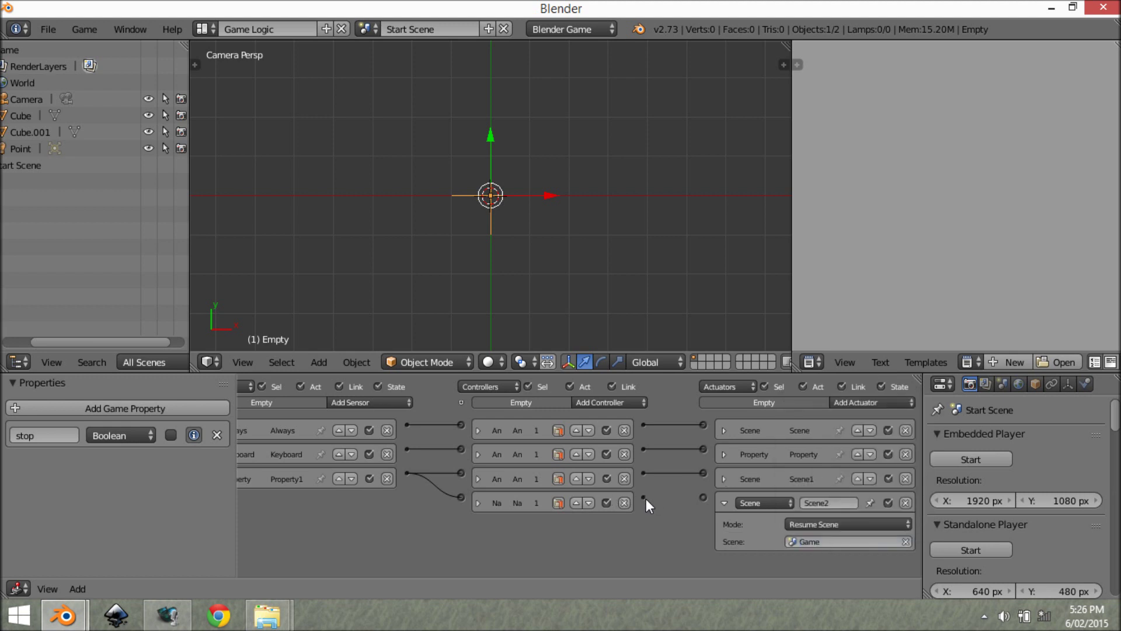
{"action": "left_click_drag", "start_coordinate": [704, 494], "coordinate": [709, 495]}
{"action": "left_click", "coordinate": [724, 502]}
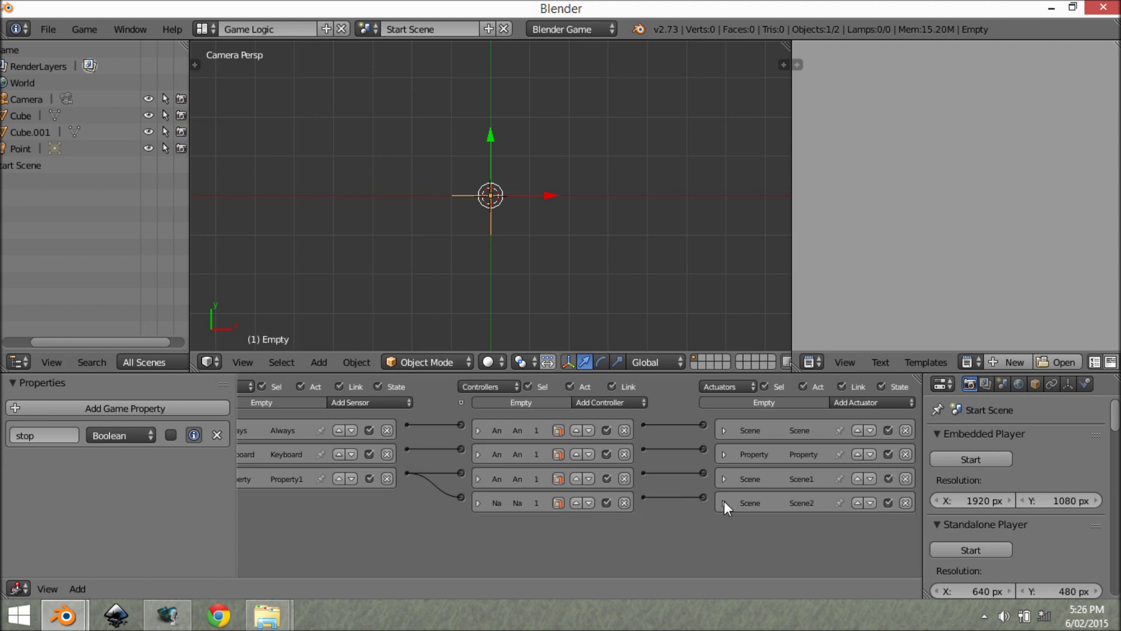
Run the game repeatedly to test pausing and resuming it through the "stop" toggle, ending each run.
{"action": "key", "text": "p"}
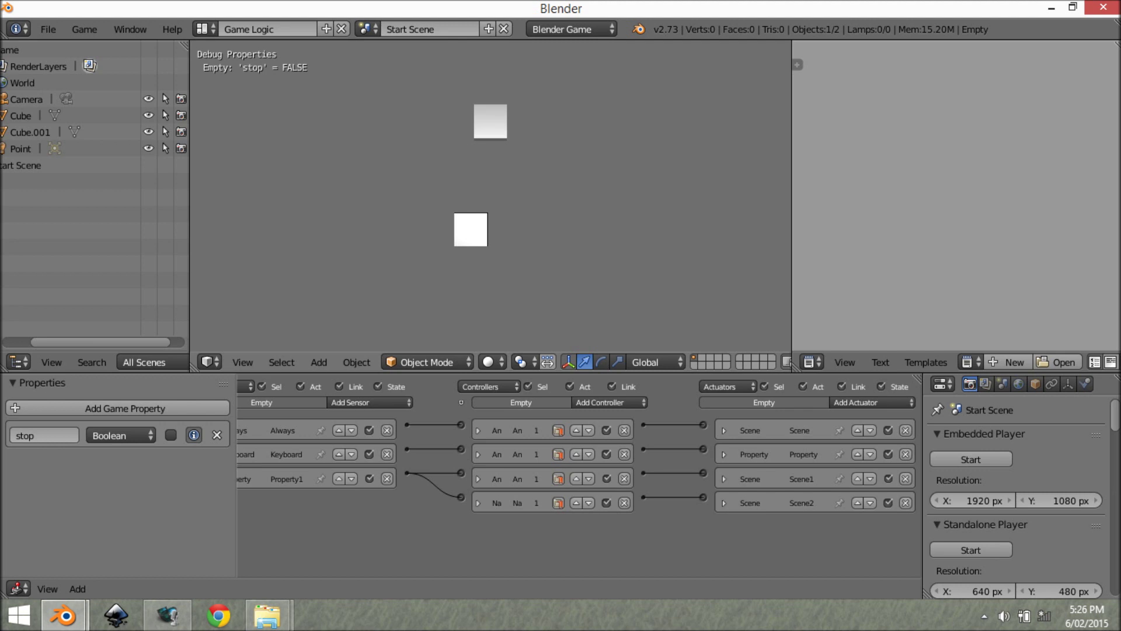
{"action": "key", "text": "space"}
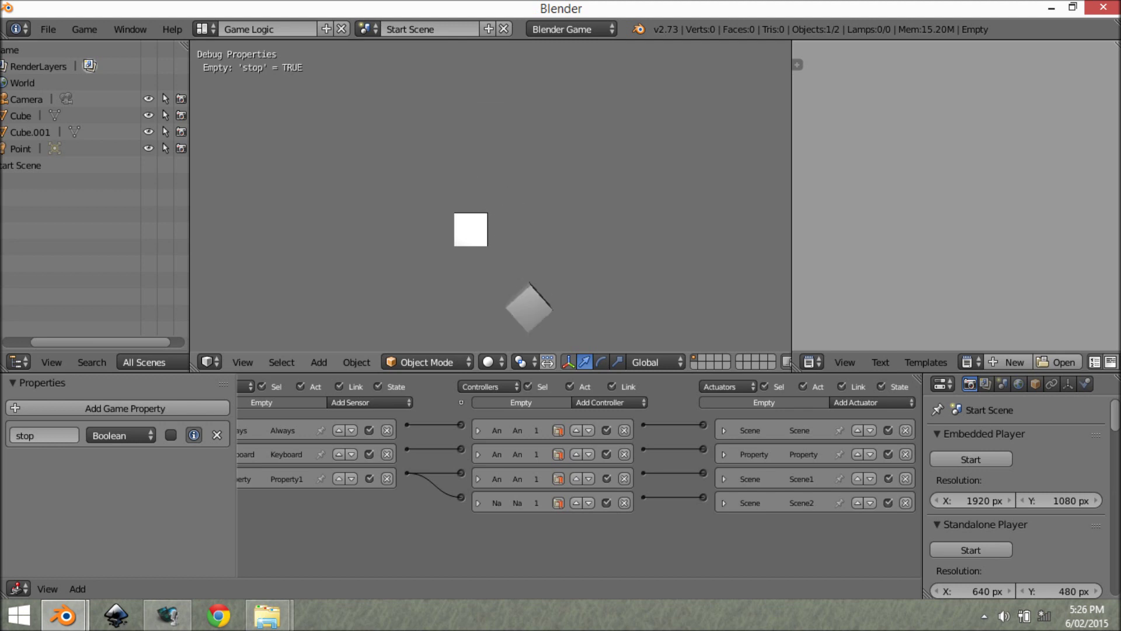
{"action": "key", "text": "Escape"}
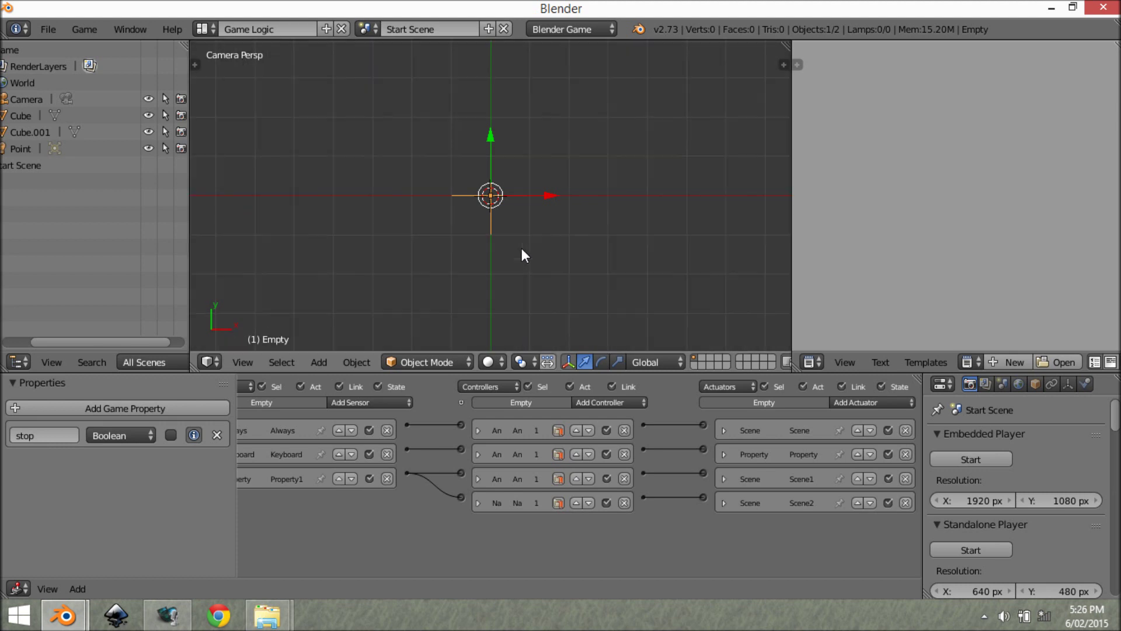
{"action": "key", "text": "p"}
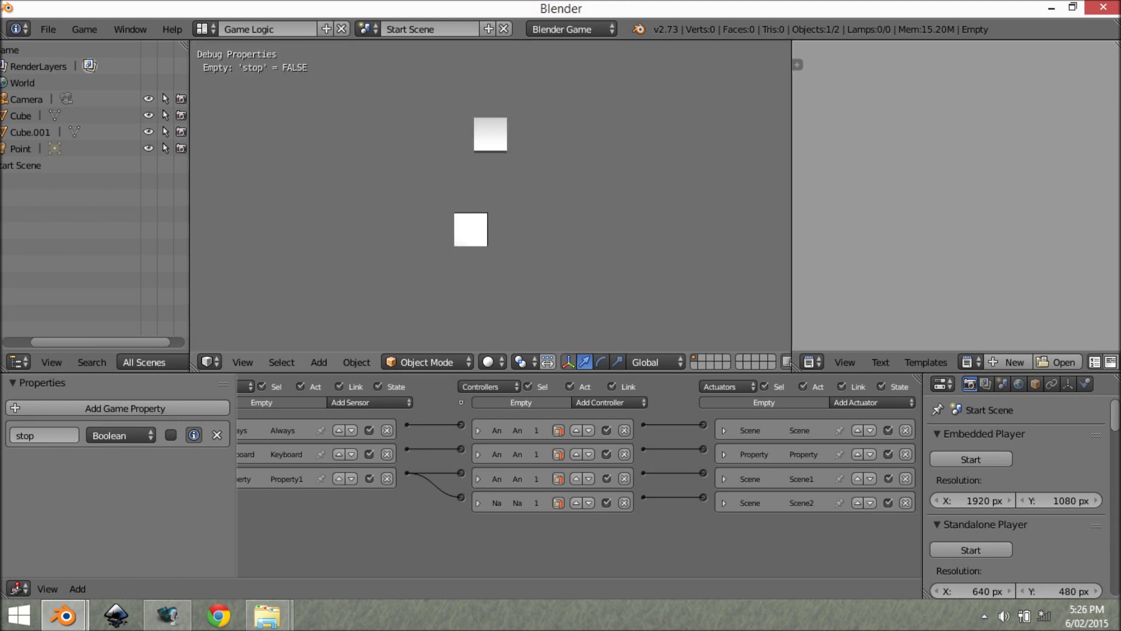
{"action": "key", "text": "space"}
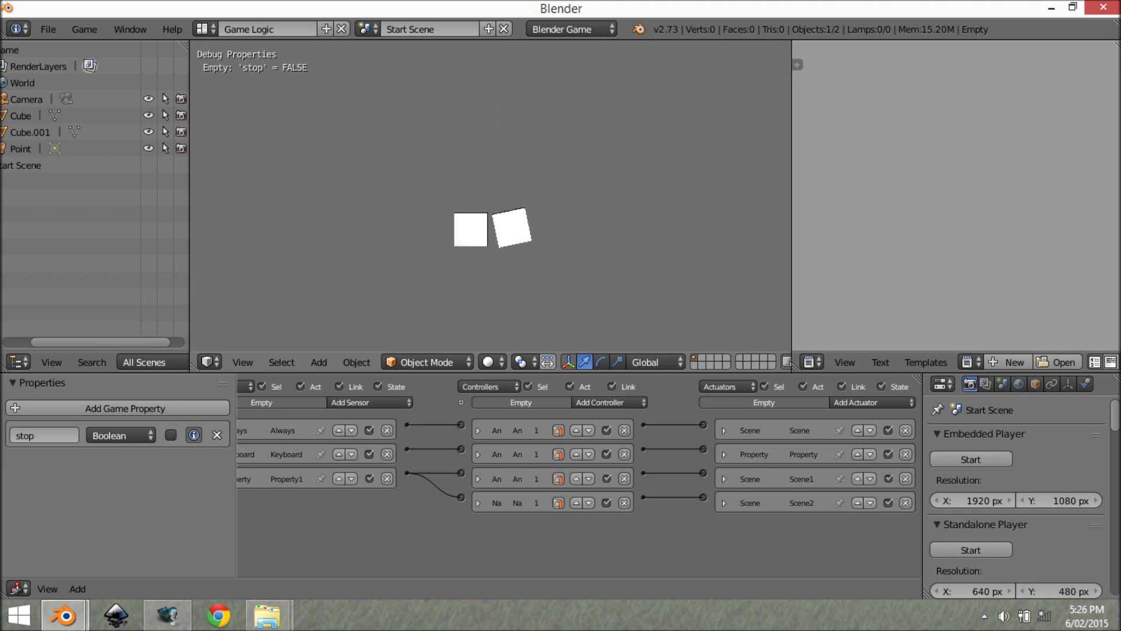
{"action": "key", "text": "Escape"}
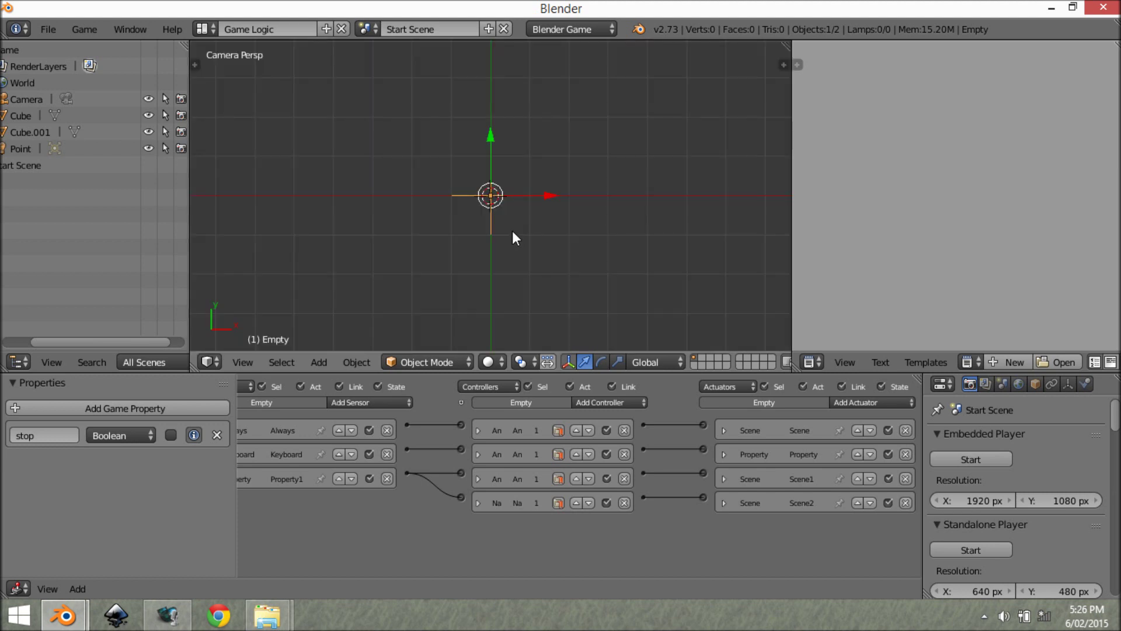
{"action": "key", "text": "p"}
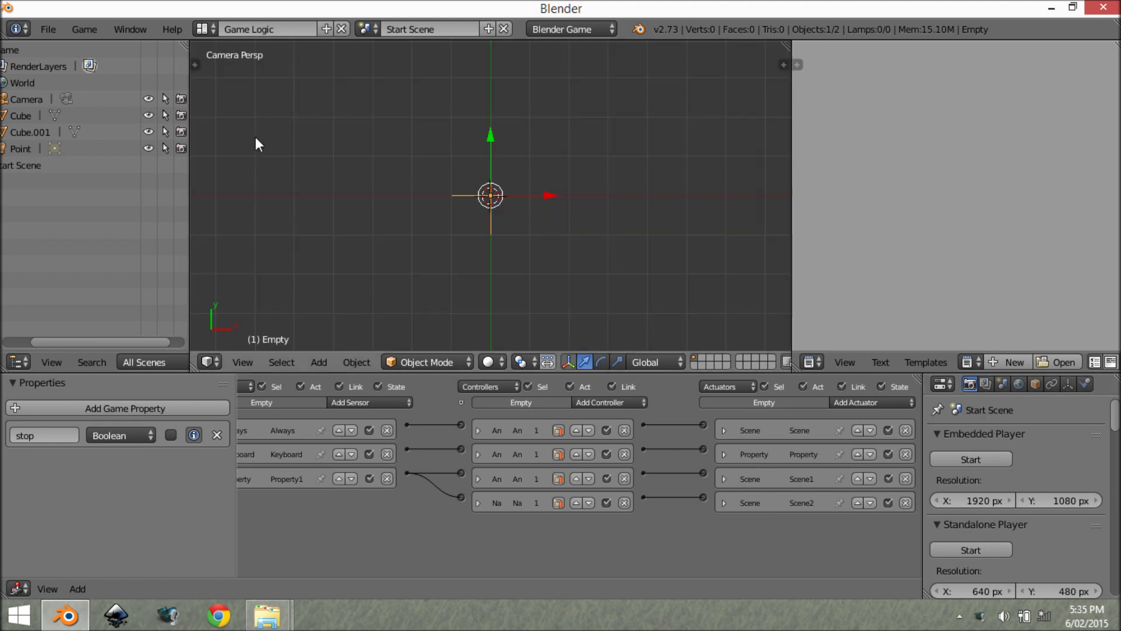
Show the 3D view's Shading settings and choose Multitexture as the material mode.
{"action": "middle_click_drag", "start_coordinate": [412, 170], "coordinate": [475, 135]}
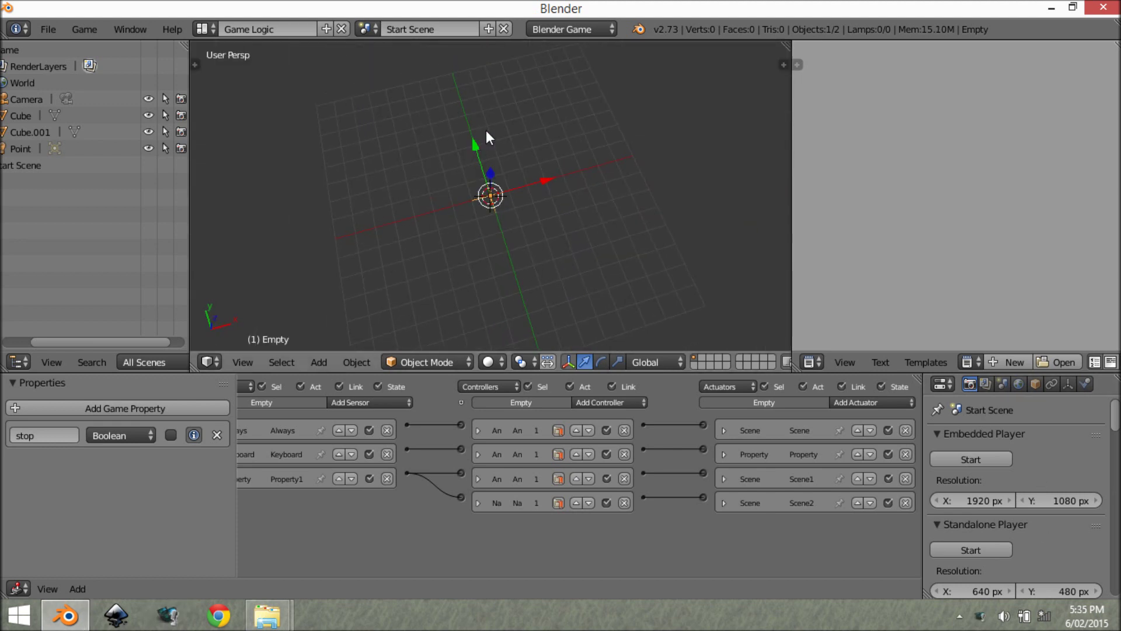
{"action": "key", "text": "n"}
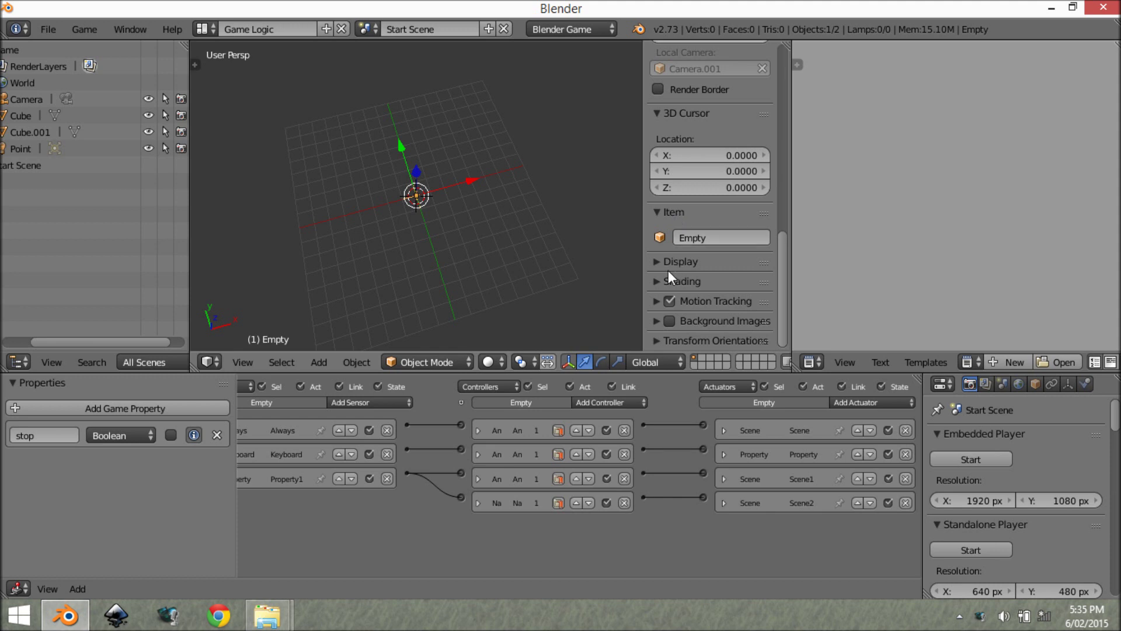
{"action": "left_click", "coordinate": [661, 281]}
{"action": "left_click", "coordinate": [672, 304]}
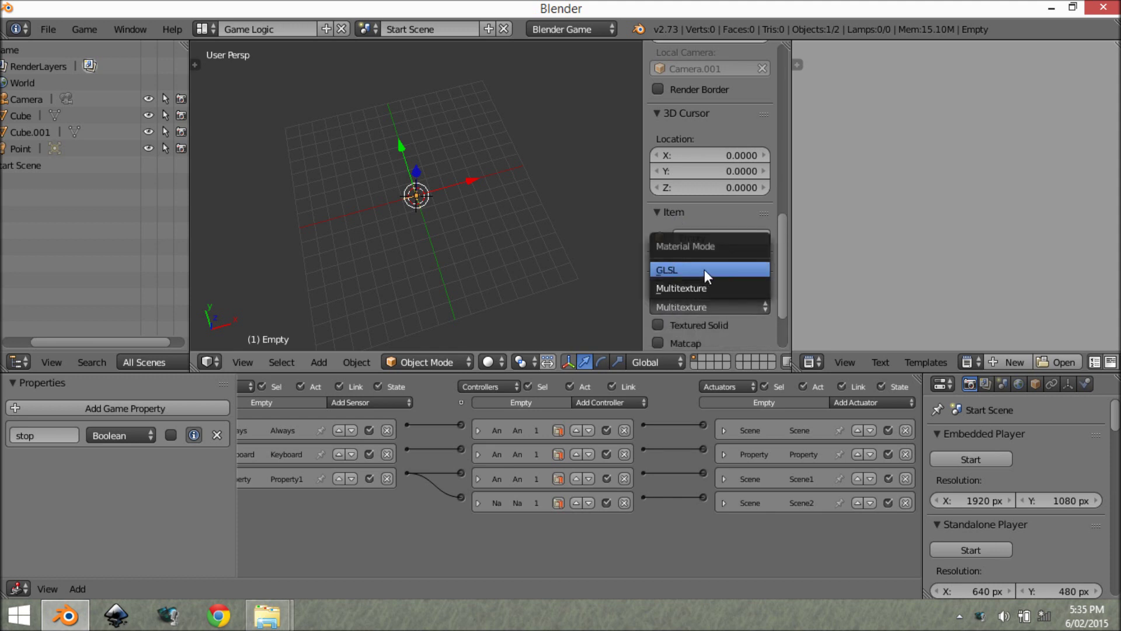
{"action": "left_click", "coordinate": [681, 287]}
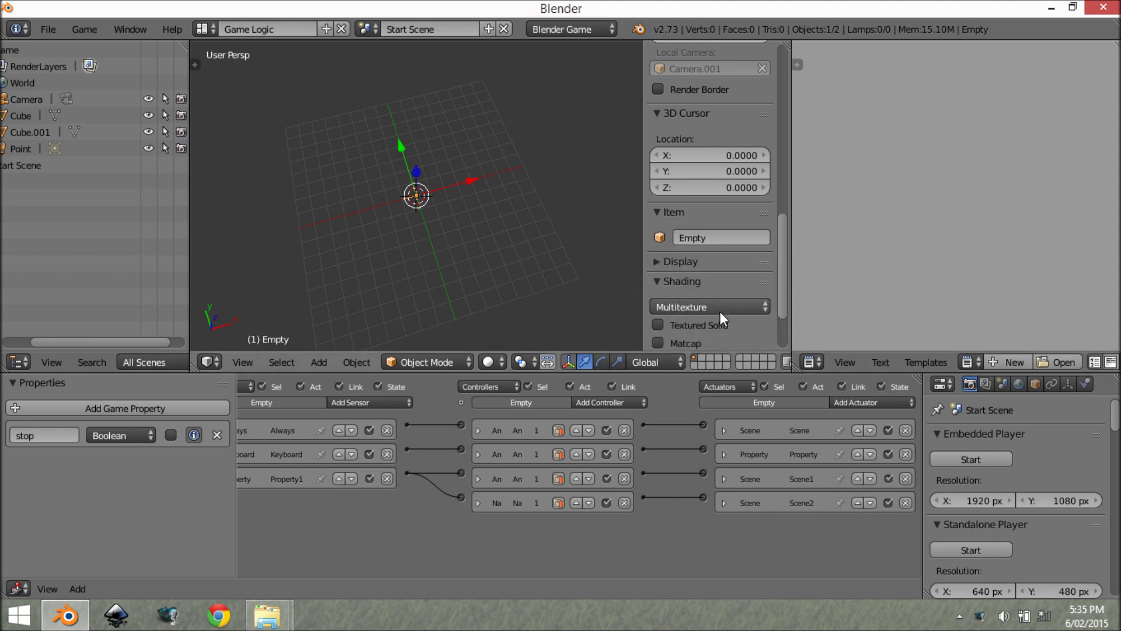
{"action": "middle_click_drag", "start_coordinate": [535, 214], "coordinate": [482, 218]}
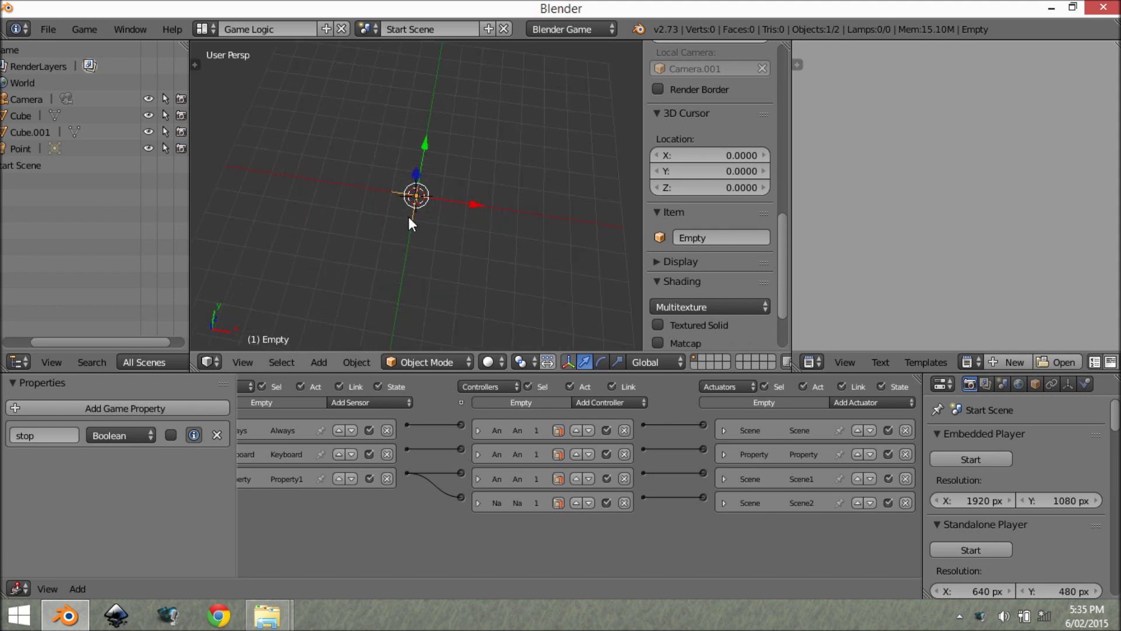
Check the first Scene actuator's settings and open the material mode choices in the 3D view's Shading settings.
{"action": "left_click", "coordinate": [724, 430]}
{"action": "left_click", "coordinate": [725, 431]}
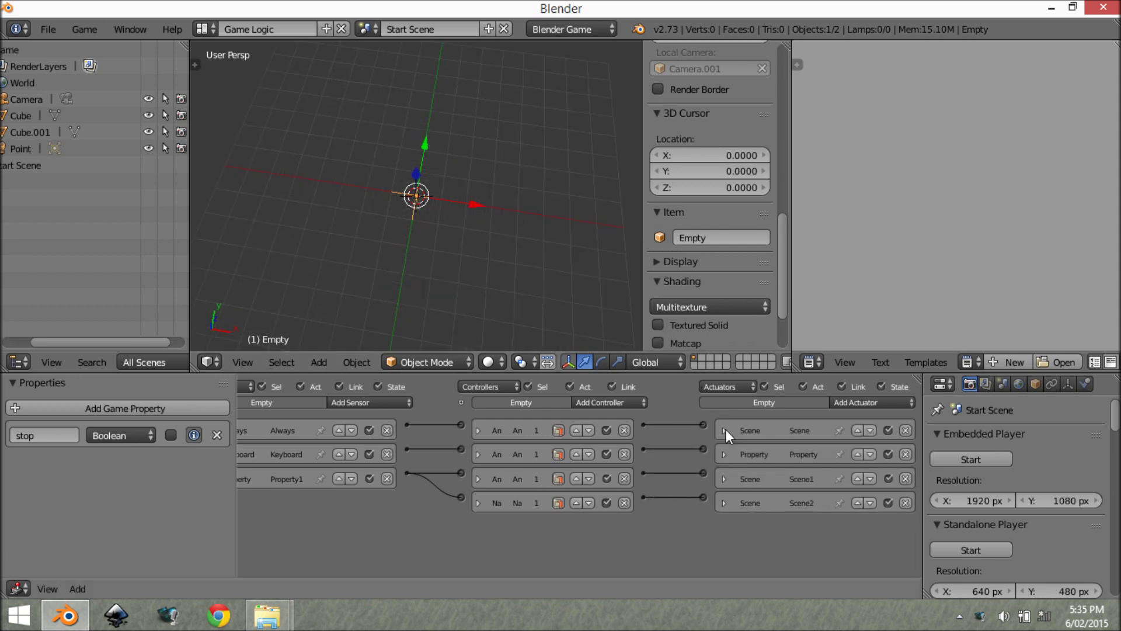
{"action": "left_click", "coordinate": [671, 306]}
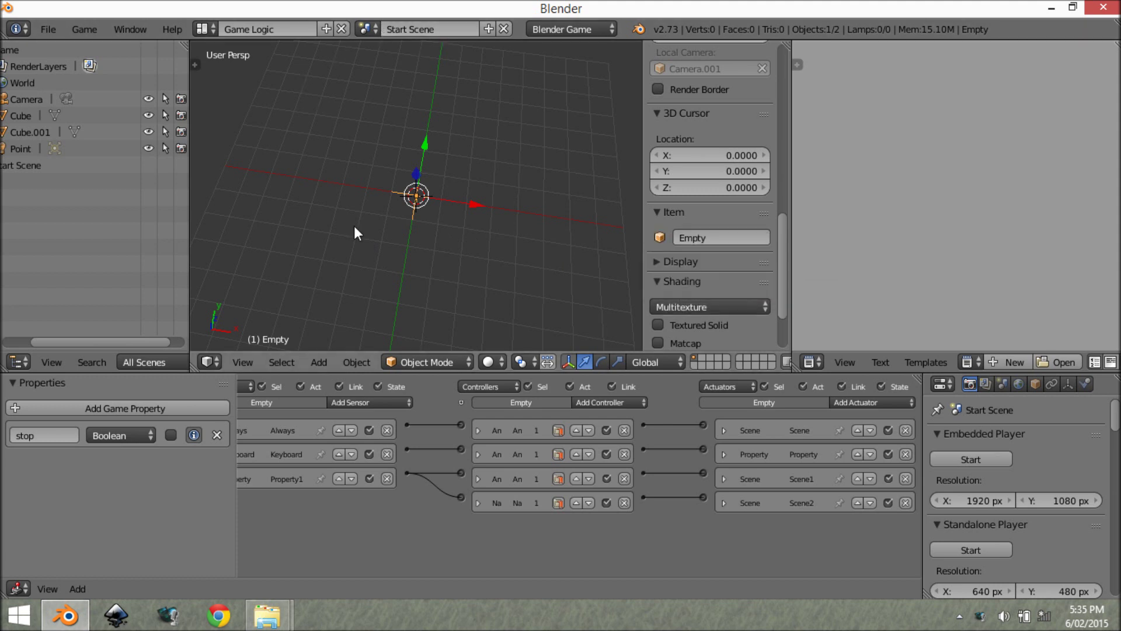
{"action": "left_click", "coordinate": [690, 302]}
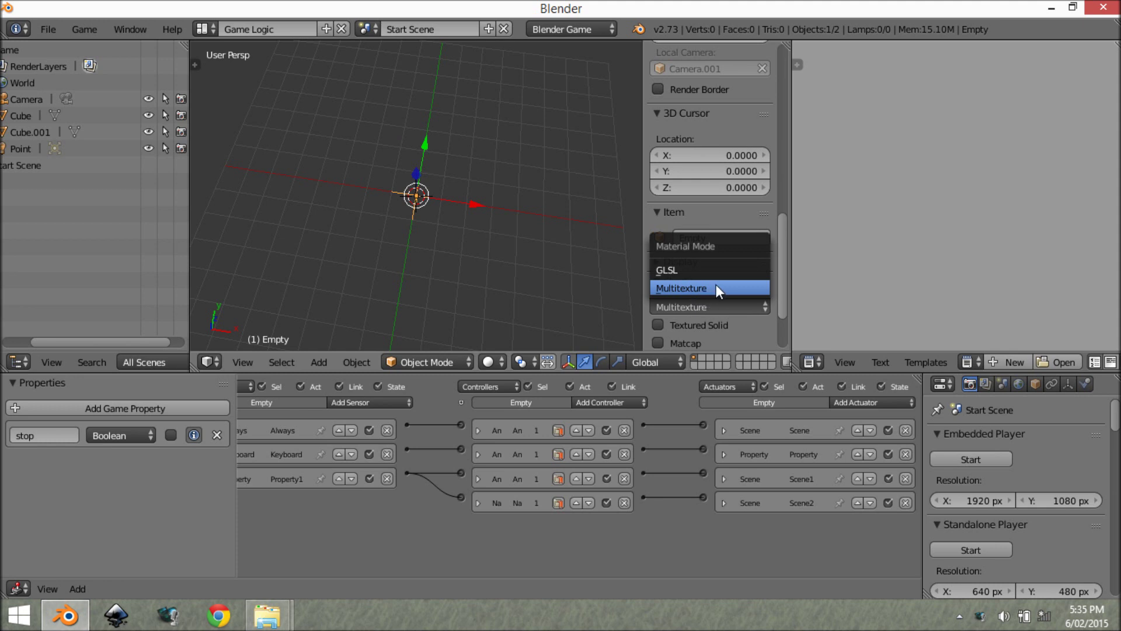